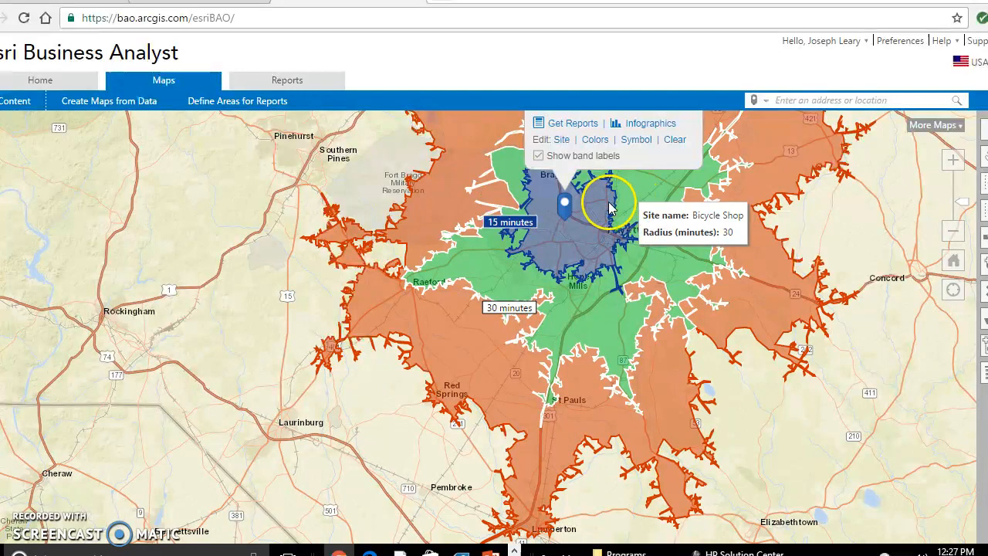
Step: Examine the 15-, 30- and 45-minute travel areas around the Bicycle Shop site and dismiss the site's pop-up
left_click(769, 242)
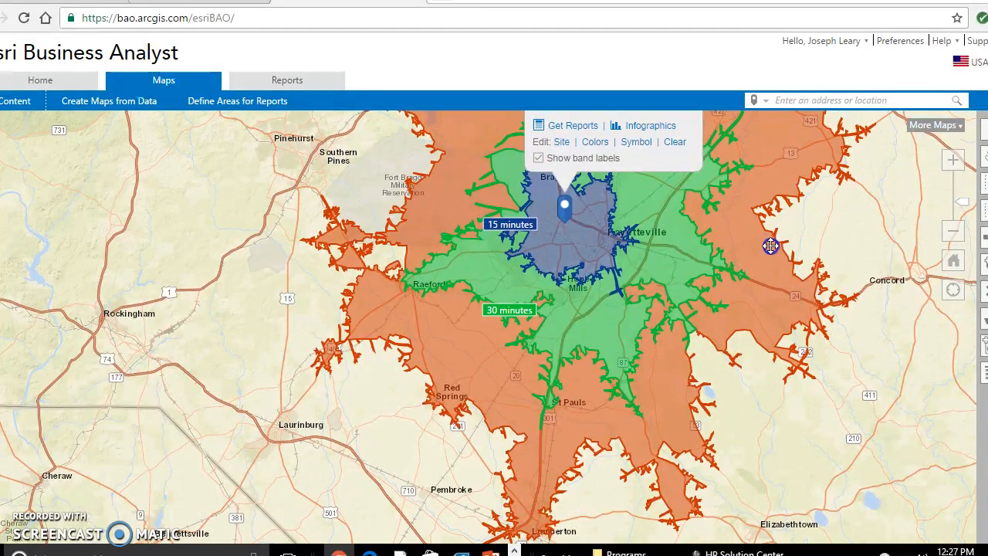
left_click(562, 264)
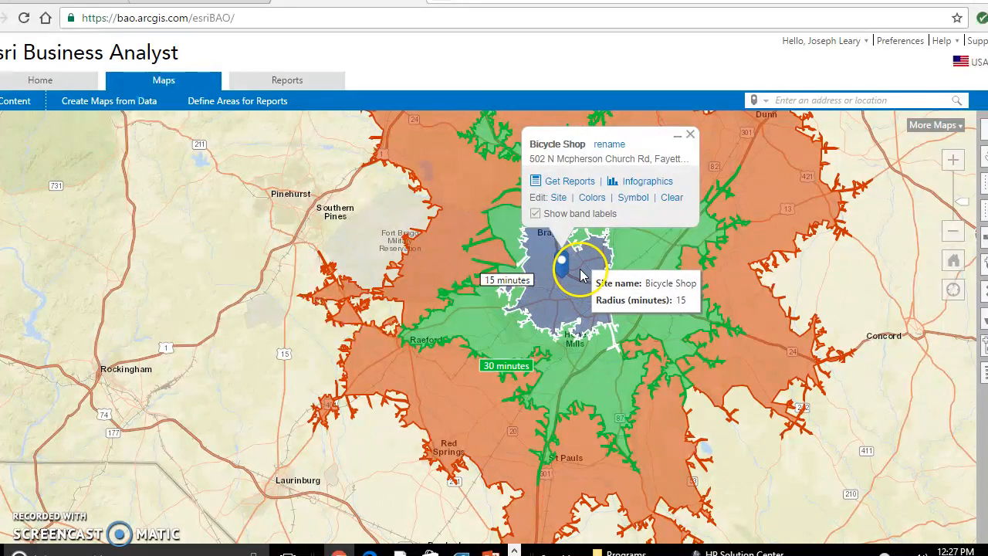
left_click(568, 271)
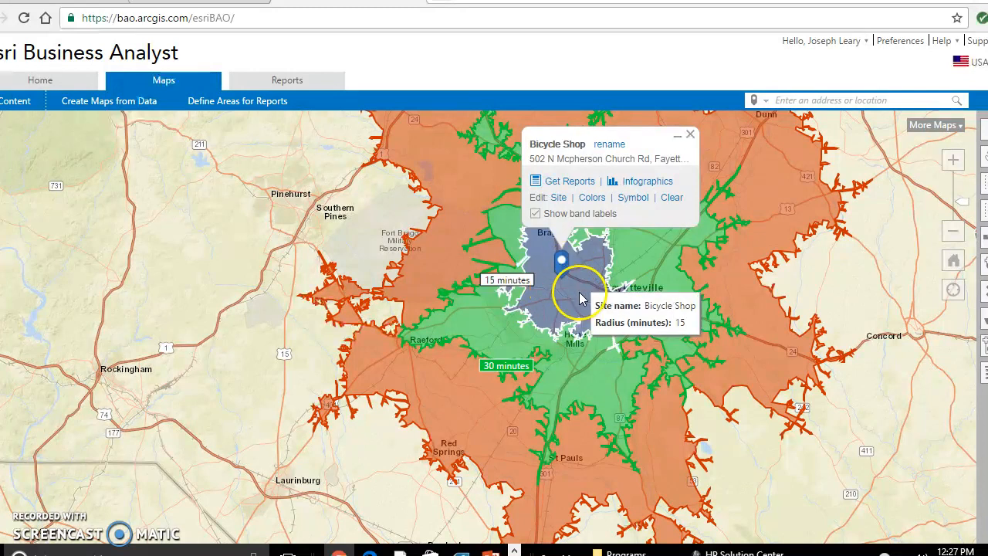
left_click(573, 349)
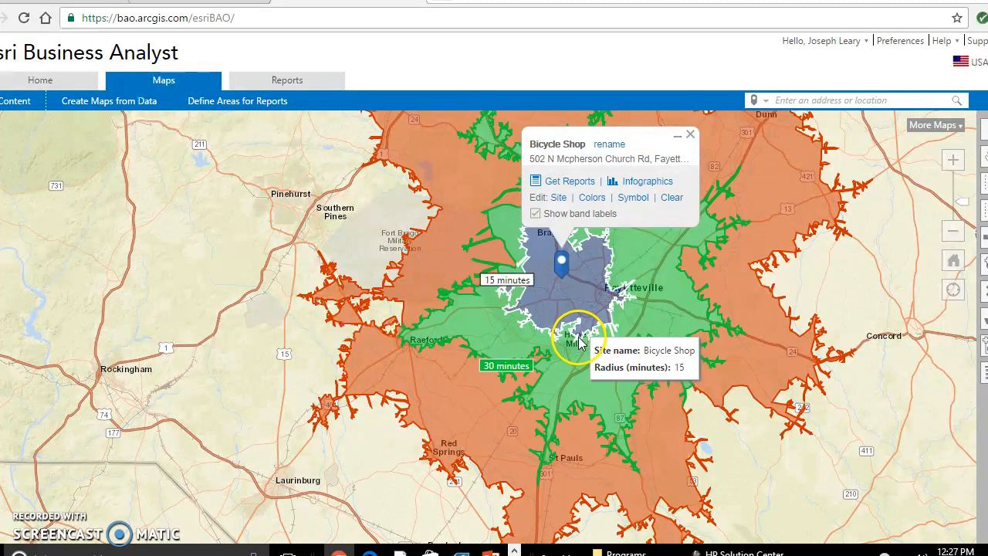
left_click(578, 346)
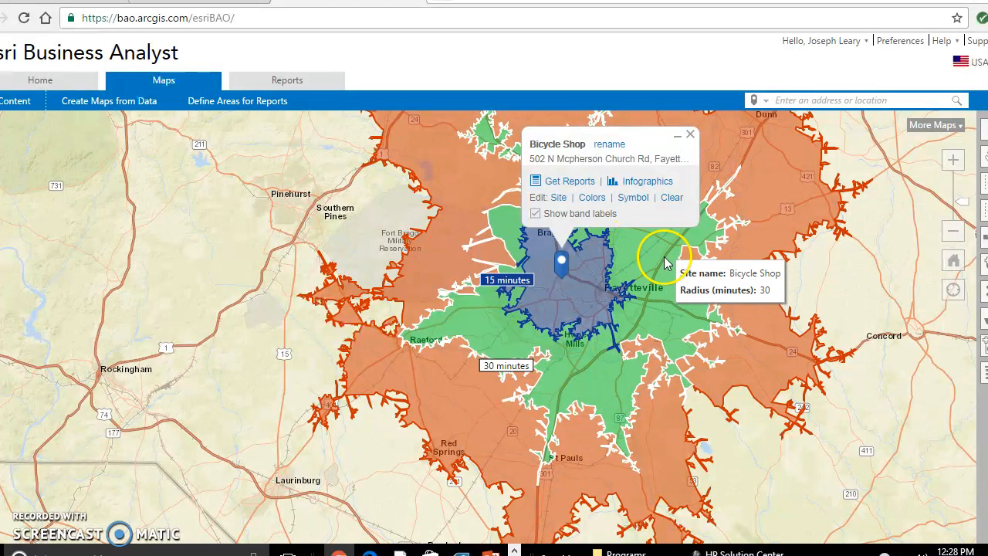
left_click(690, 134)
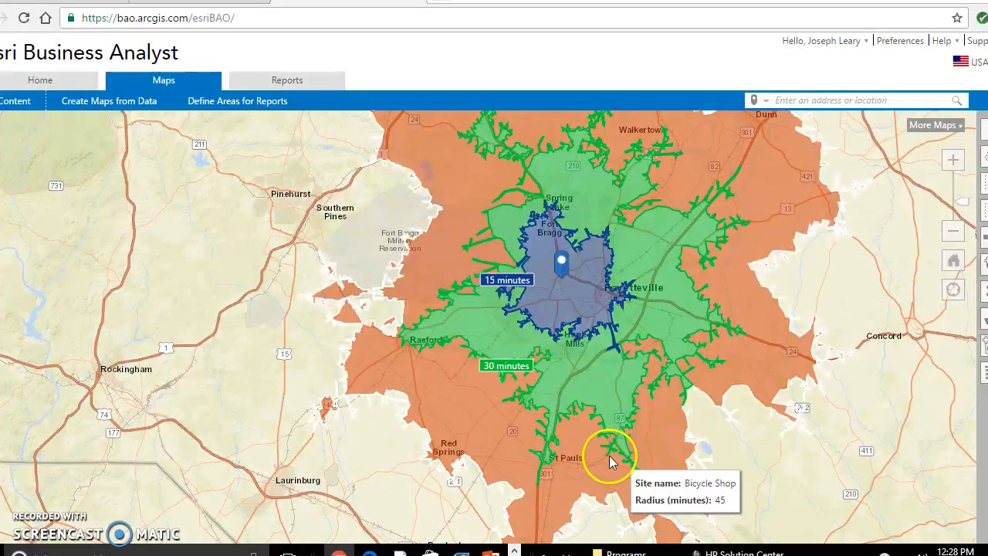
left_click_drag(717, 459, 733, 388)
left_click_drag(734, 437, 736, 408)
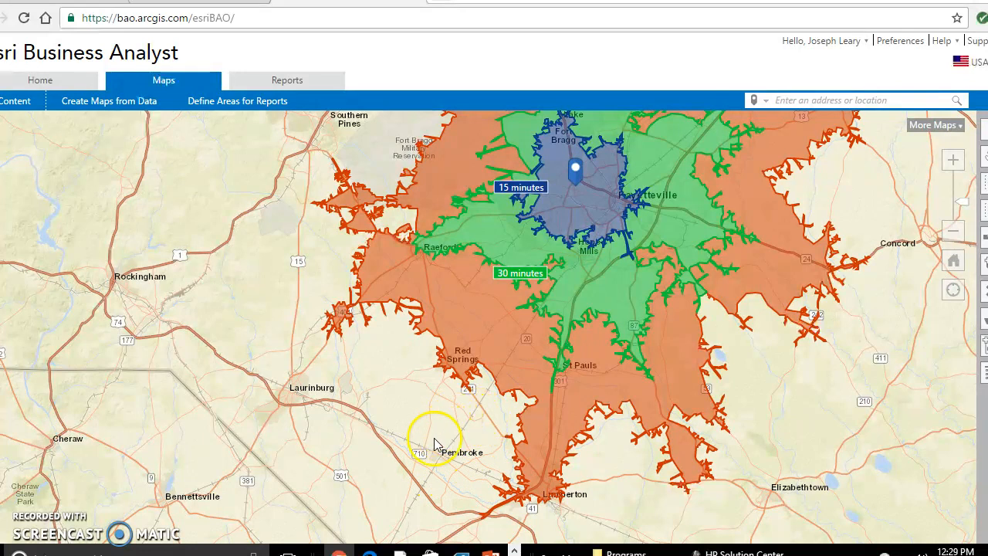
Step: Open the list of saved color-coded and smart maps, and clear the Bicycle Shop site from the map
left_click(19, 106)
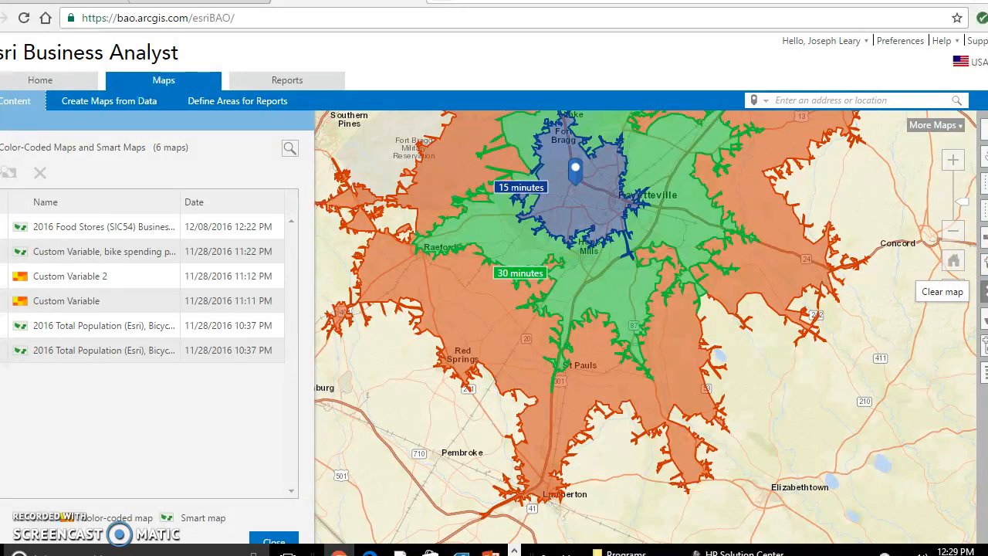
left_click(953, 261)
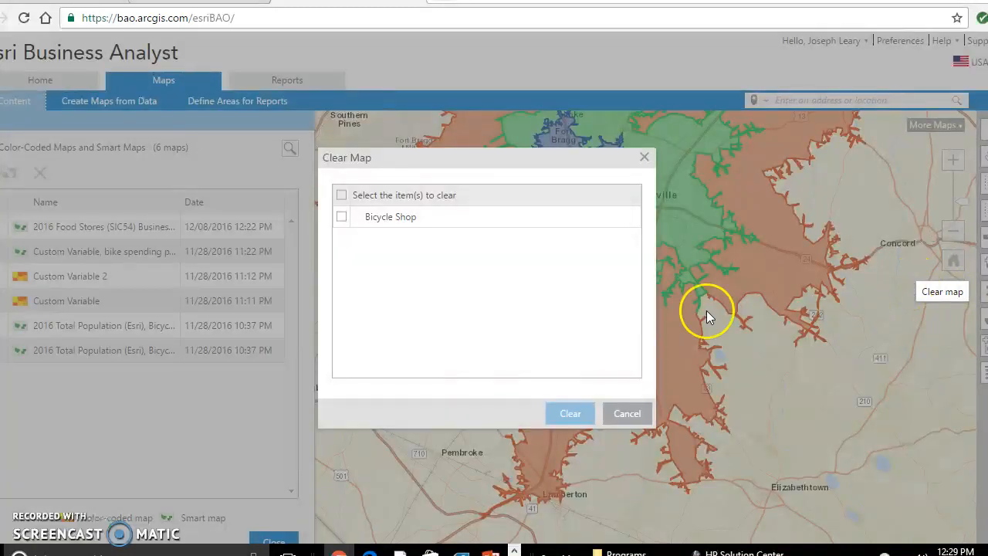
left_click(341, 218)
left_click(550, 412)
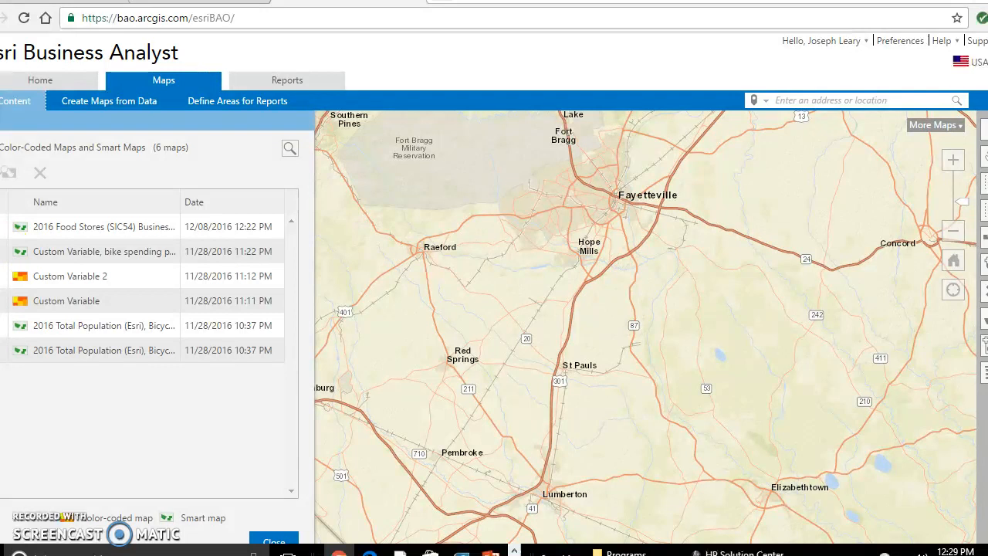
Step: Load the saved Custom Variable, bike spending per capita smart map and examine the block groups around Pembroke
left_click(4, 251)
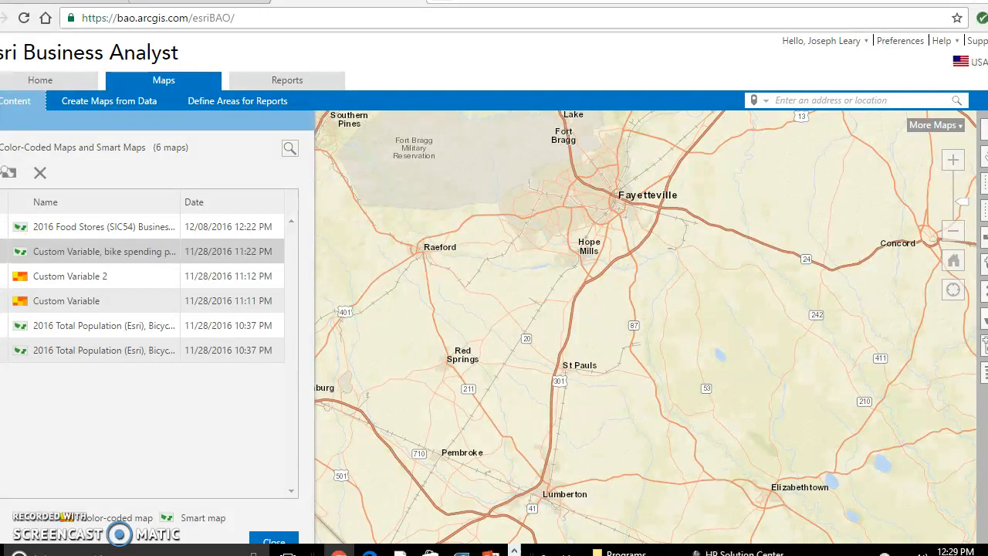
left_click(10, 176)
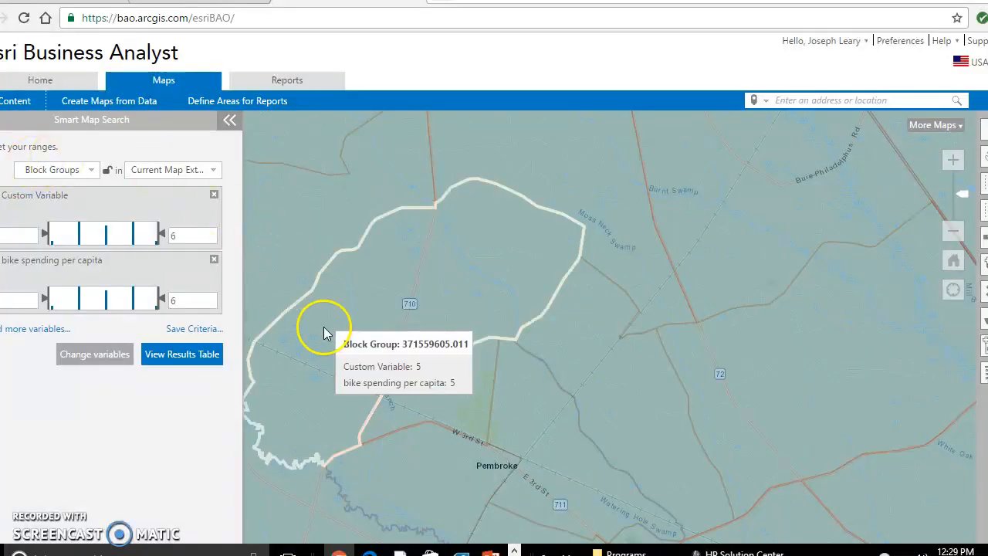
left_click_drag(485, 463, 514, 399)
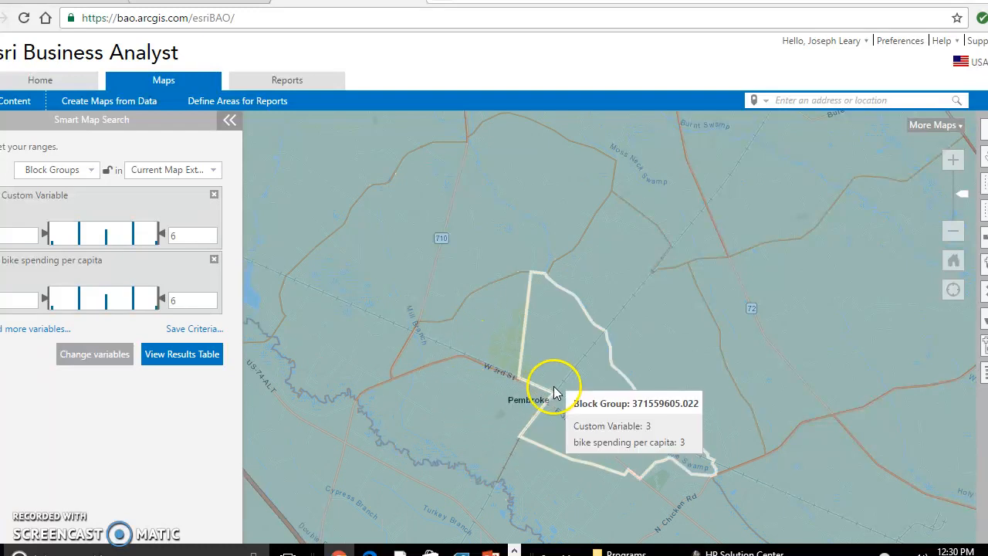
scroll(502, 352, "up", 2)
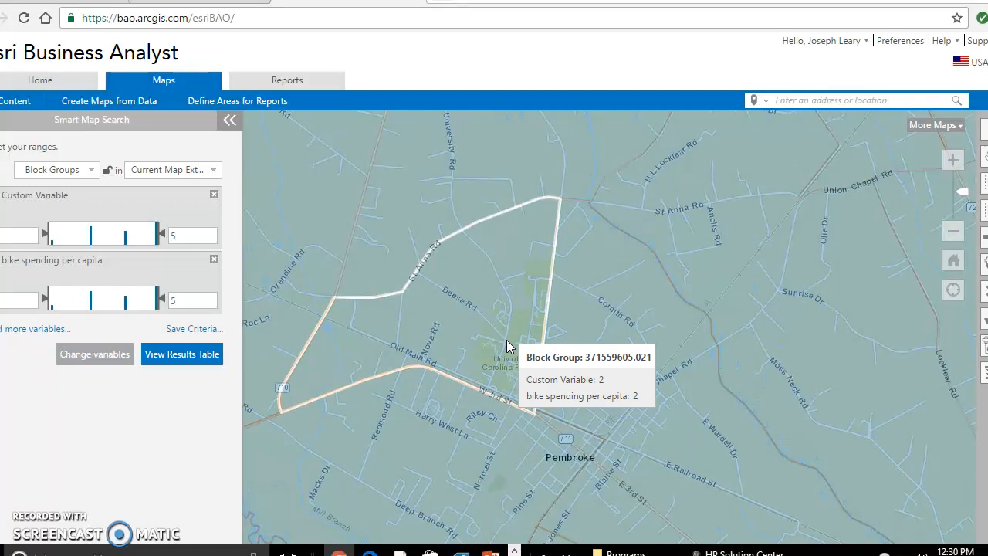
left_click(555, 335)
left_click_drag(556, 335, 574, 274)
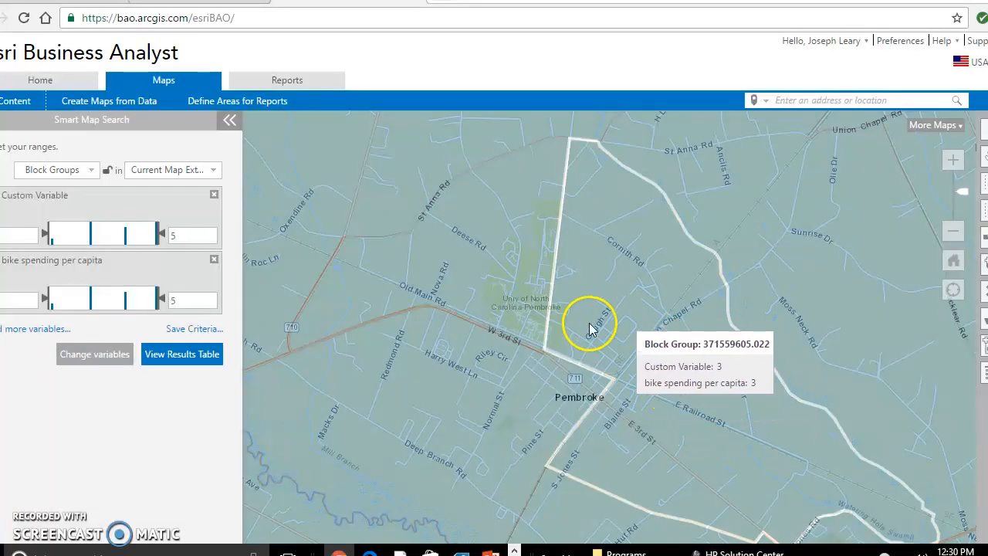
left_click_drag(619, 414, 653, 351)
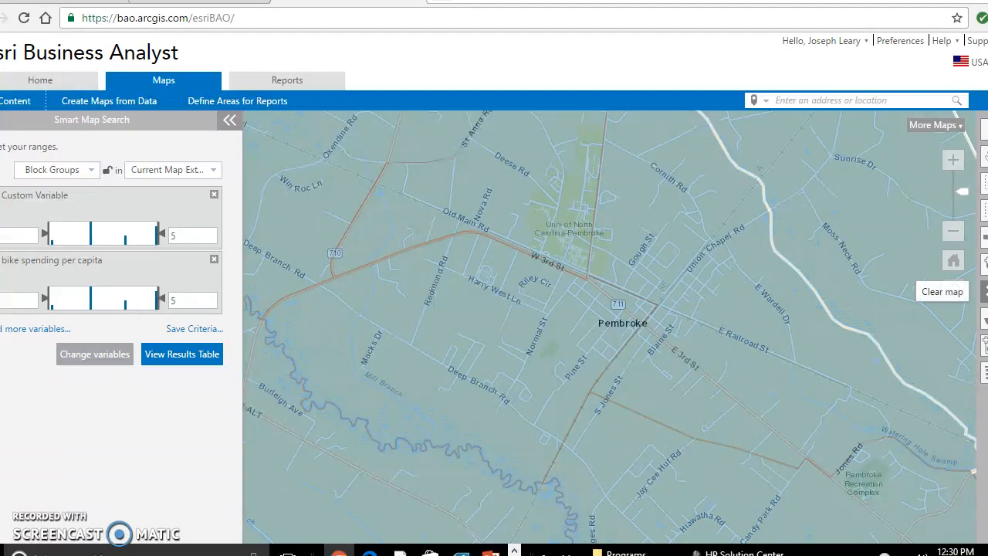
Step: Clear the Smart Map Search results from the map
left_click(982, 290)
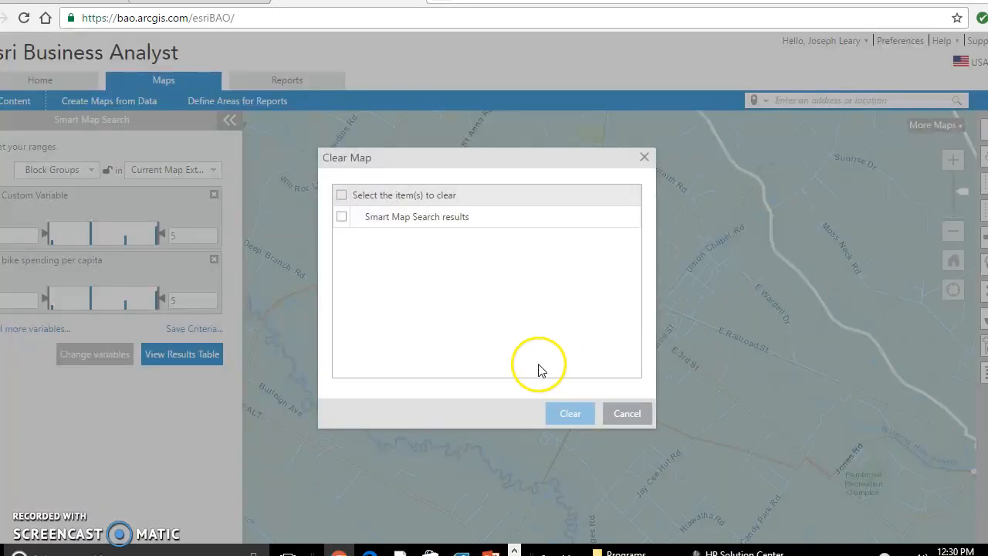
left_click(341, 217)
left_click(568, 415)
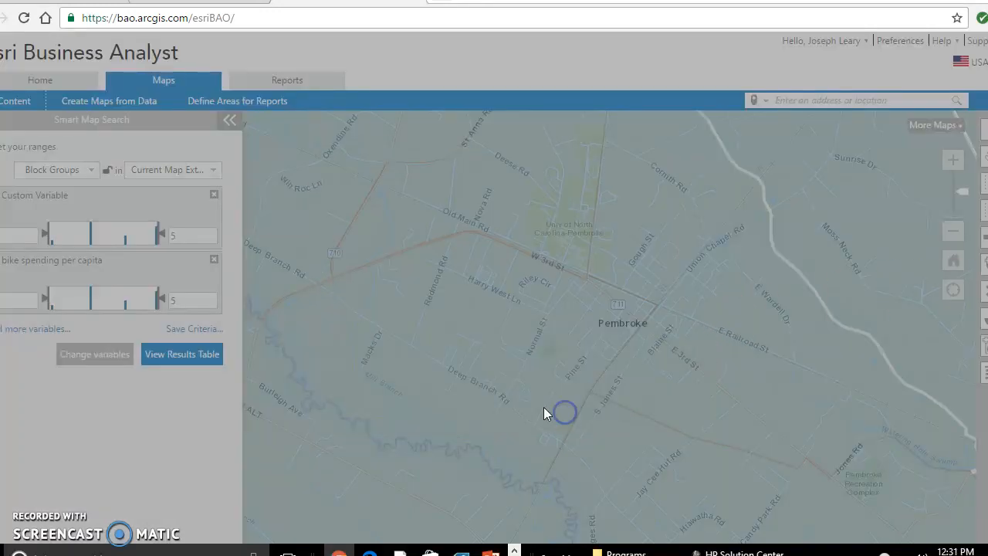
Step: Reopen My Content and go back from the saved maps list to the content folders
left_click(16, 103)
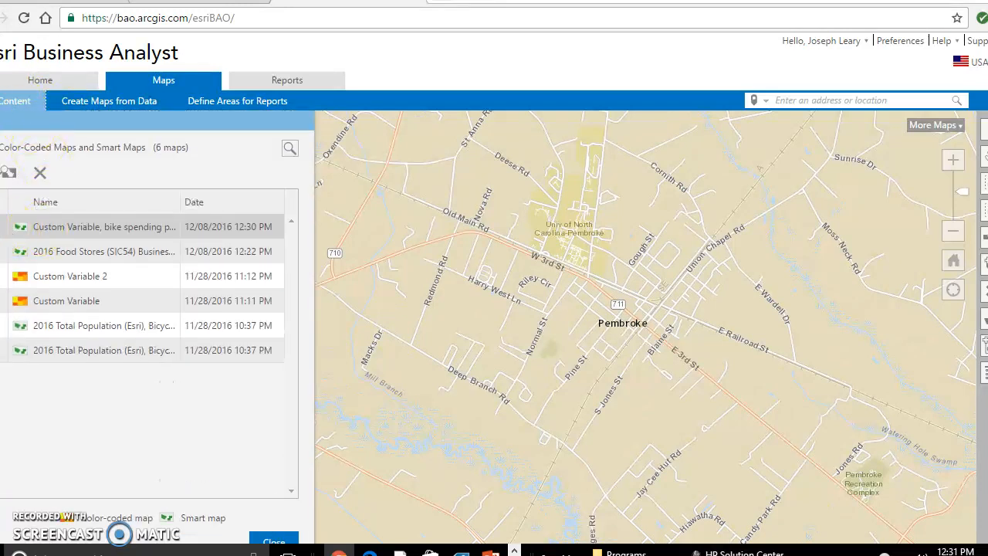
left_click(3, 227)
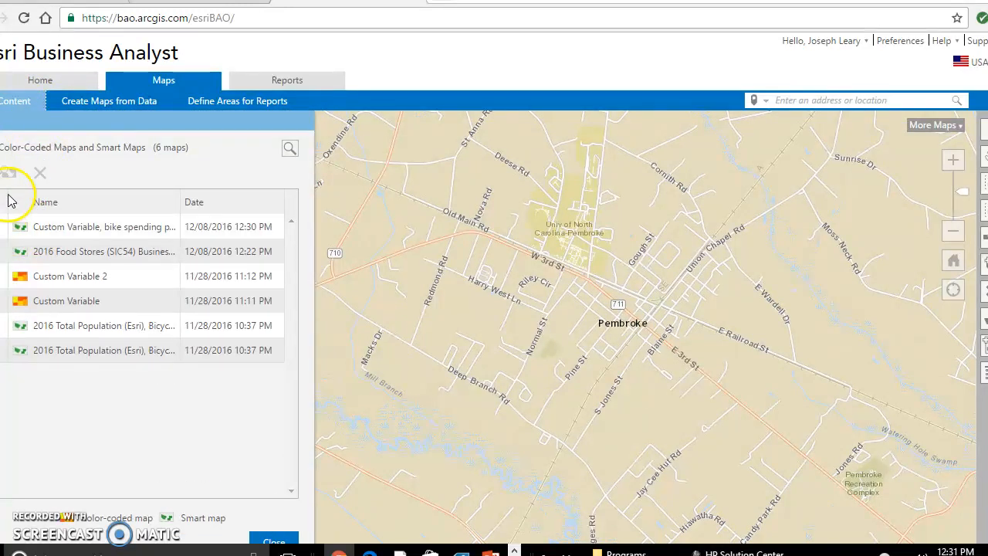
left_click(1, 150)
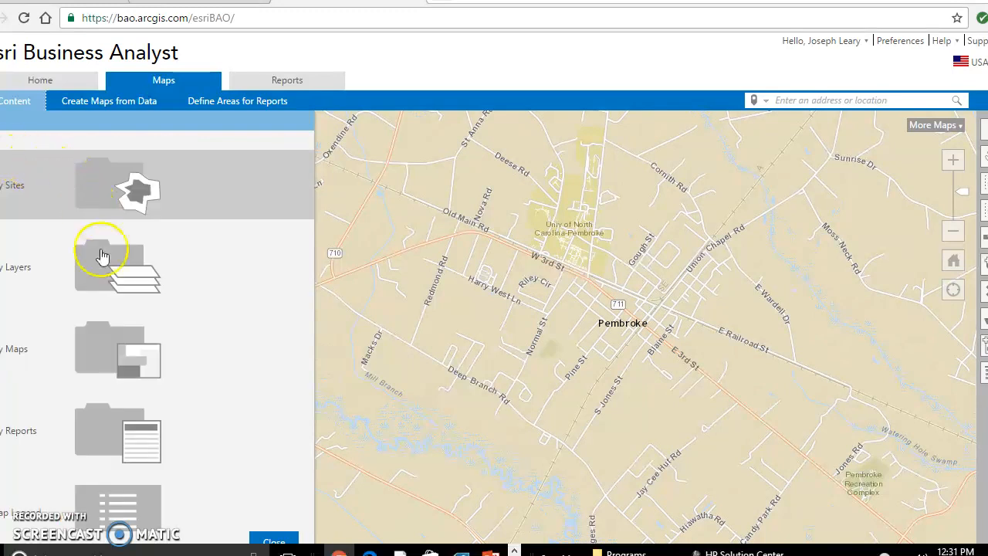
left_click(172, 342)
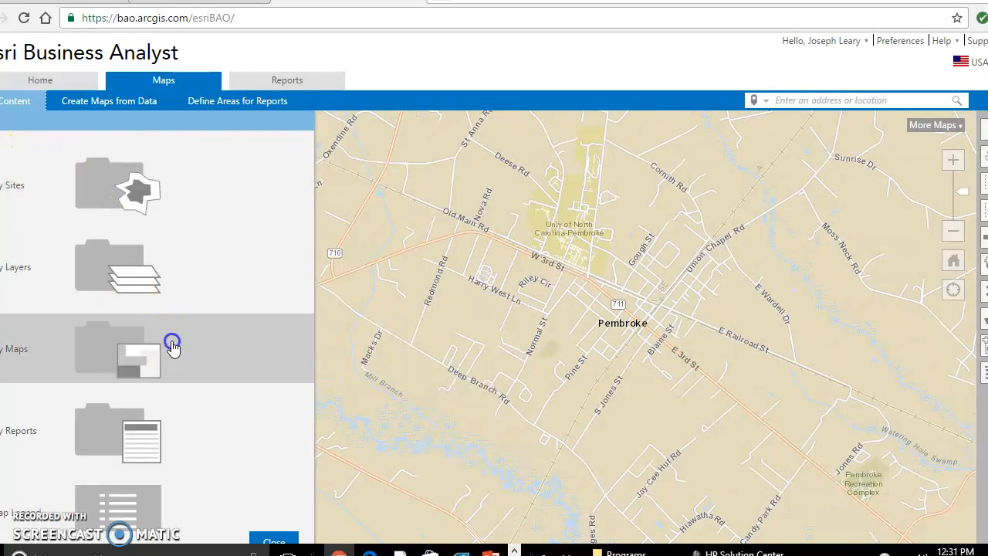
left_click(209, 330)
left_click(119, 244)
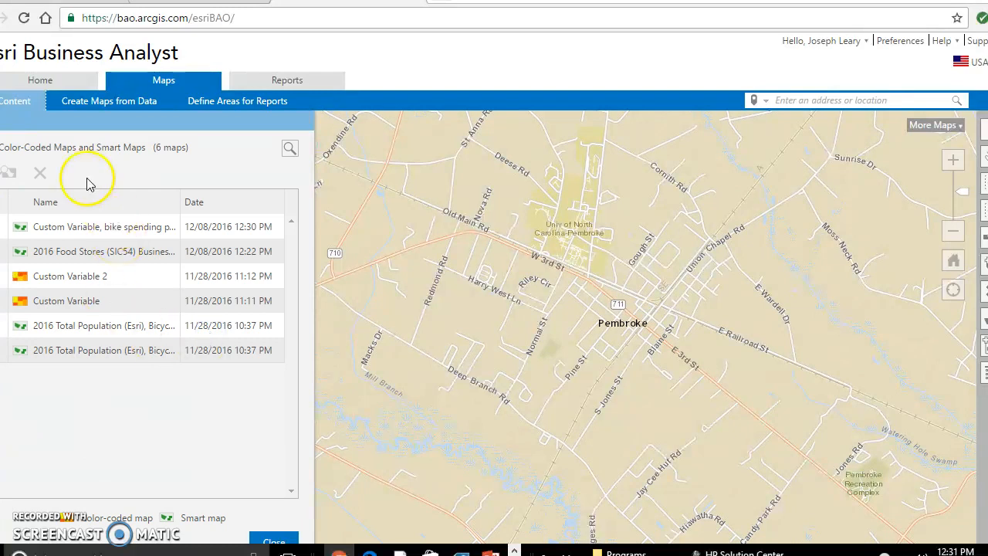
left_click(1, 148)
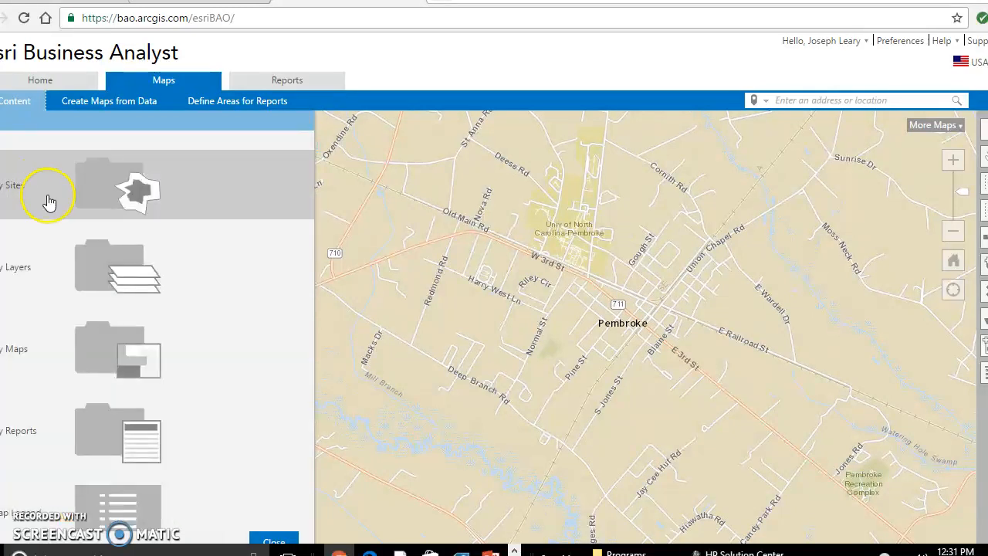
Step: Show the saved UNCP site from My Sites on the map, then close the site list and collapse Smart Map Search
left_click(112, 192)
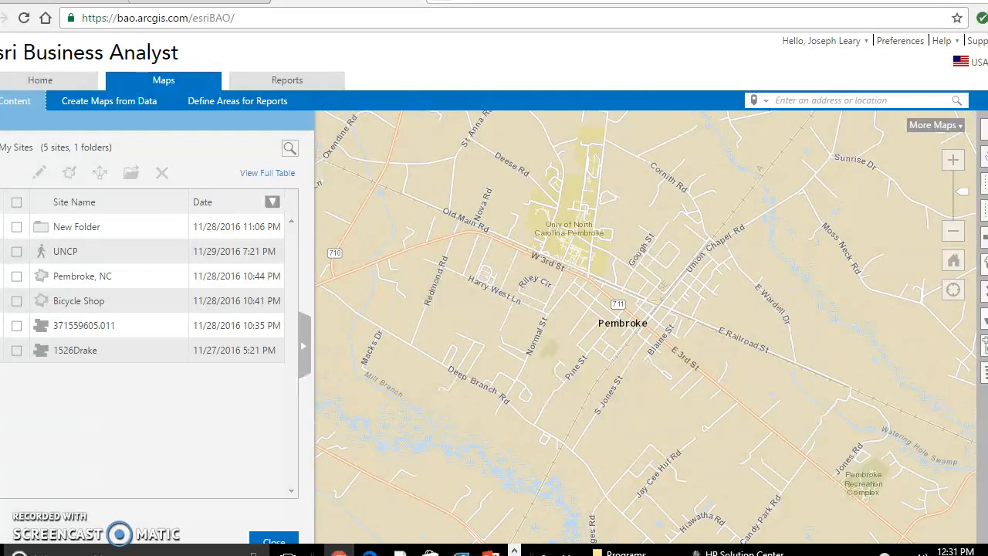
left_click(8, 255)
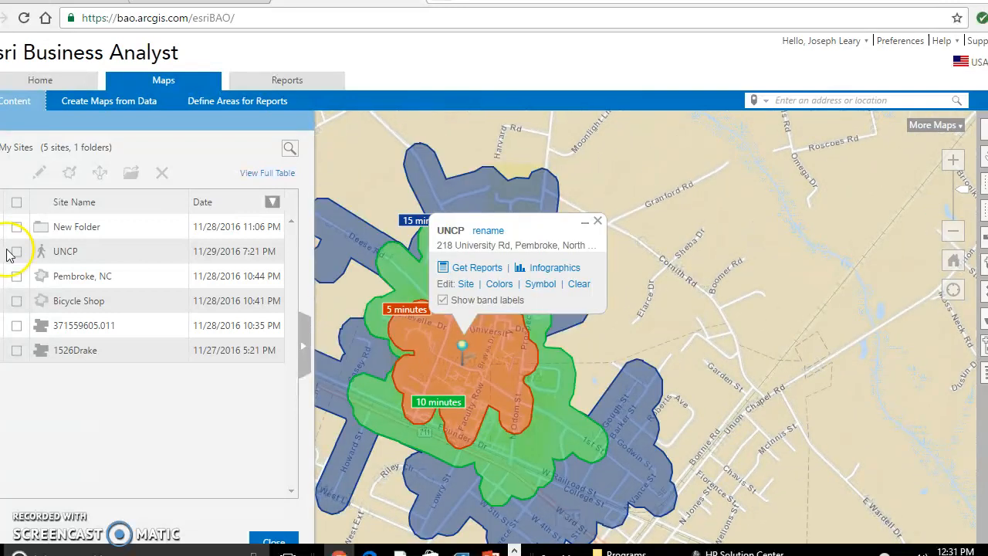
left_click_drag(348, 281, 402, 194)
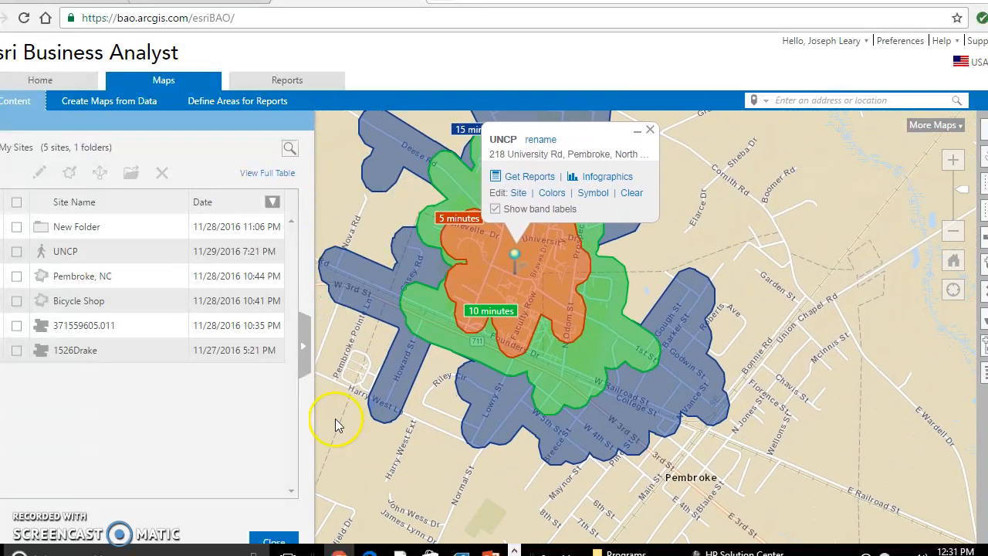
left_click(287, 540)
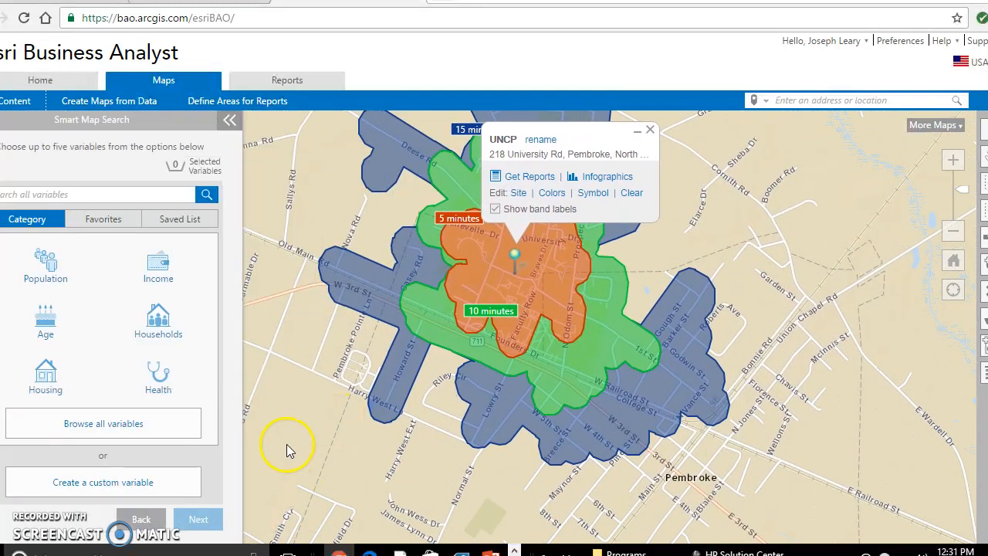
left_click(230, 120)
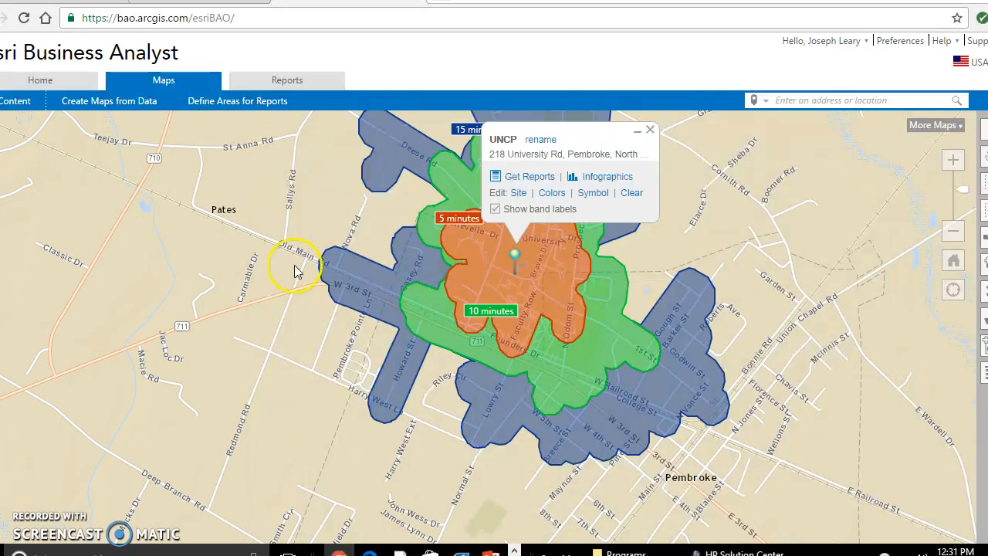
Step: Examine the 5-, 10- and 15-minute walking areas around UNCP relative to Pembroke, dismissing the site's pop-up
left_click_drag(323, 366, 239, 384)
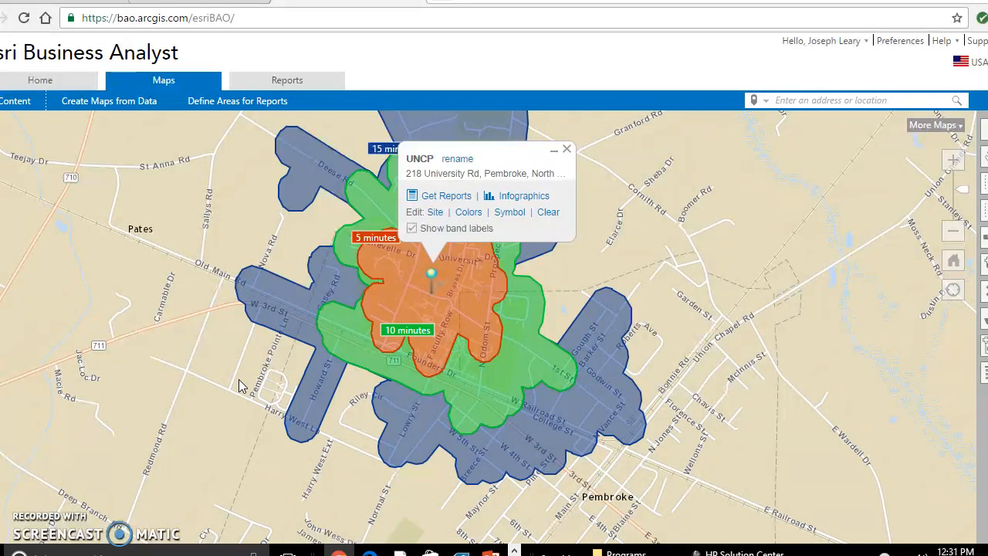
left_click_drag(270, 363, 182, 350)
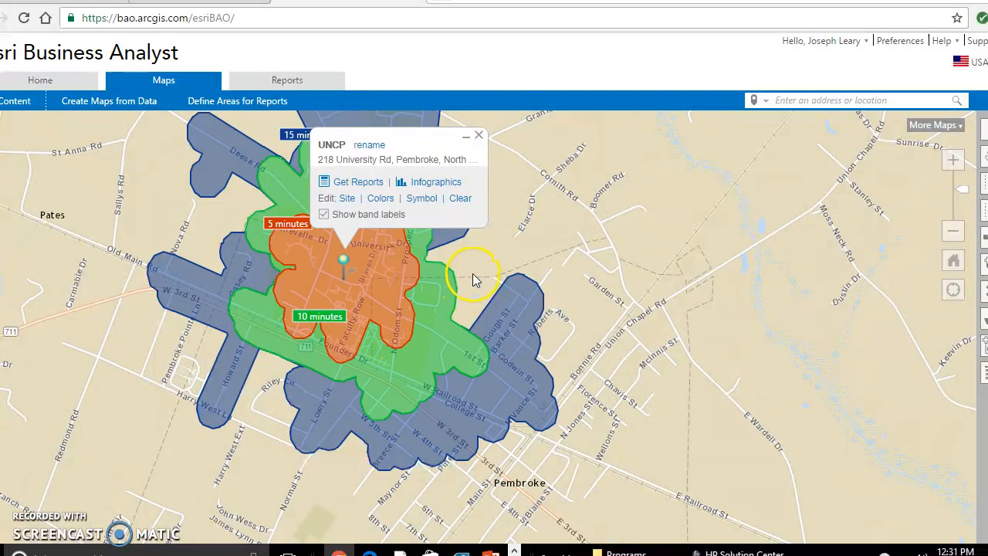
left_click_drag(472, 273, 480, 250)
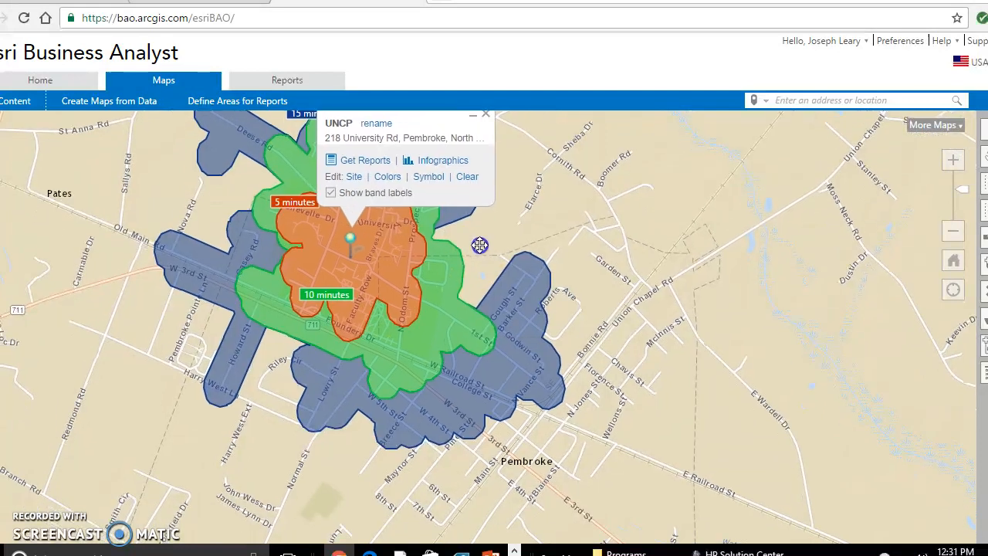
left_click(485, 114)
left_click_drag(465, 241, 461, 222)
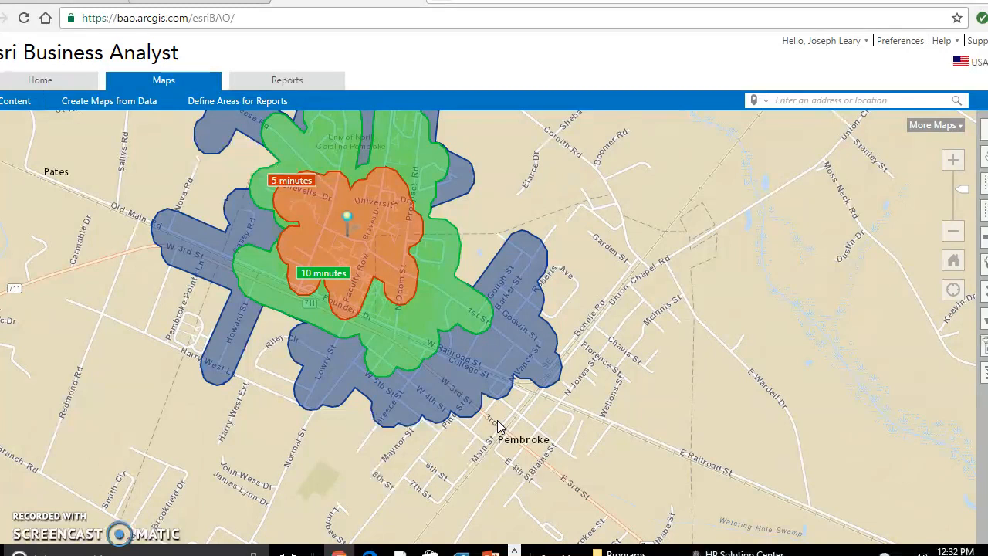
mouse_move(452, 397)
left_click_drag(567, 259, 597, 304)
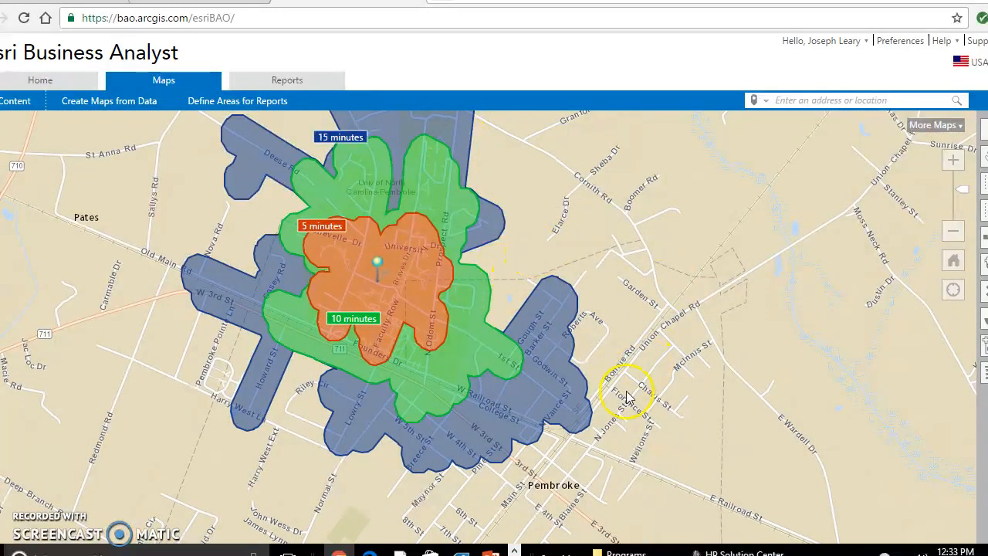
left_click_drag(554, 461, 579, 438)
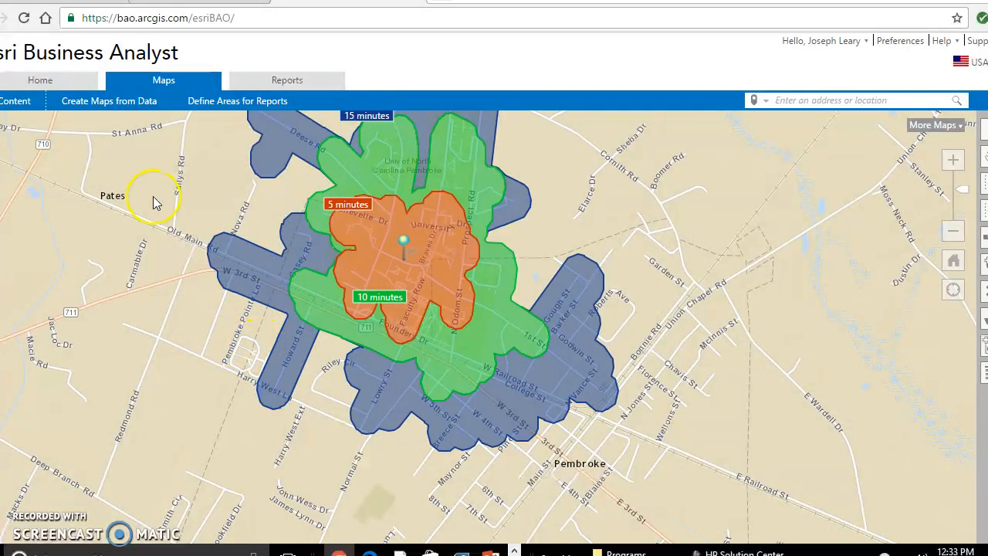
Step: Reopen My Sites and show the saved Pembroke, NC site with its travel-time areas on the map
left_click(28, 112)
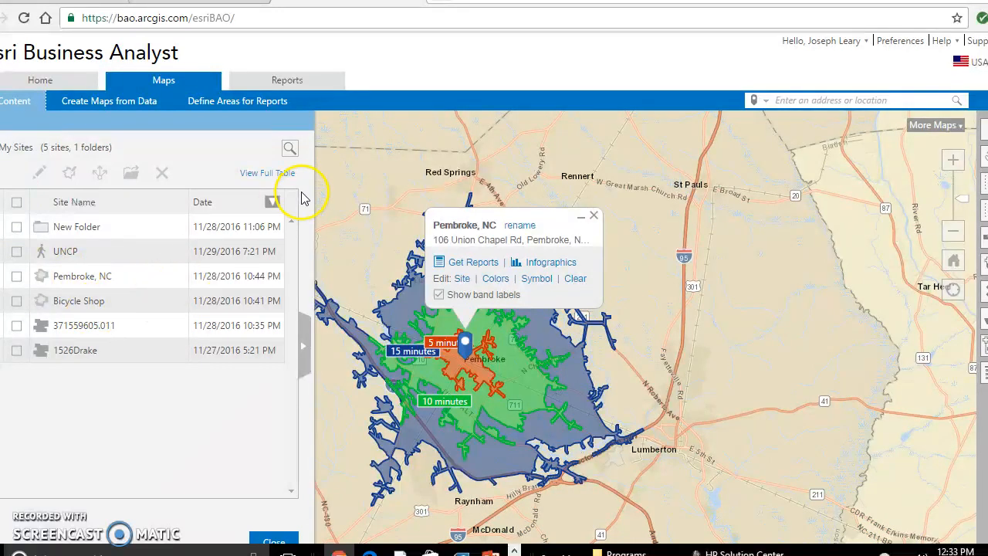
left_click_drag(369, 300, 368, 258)
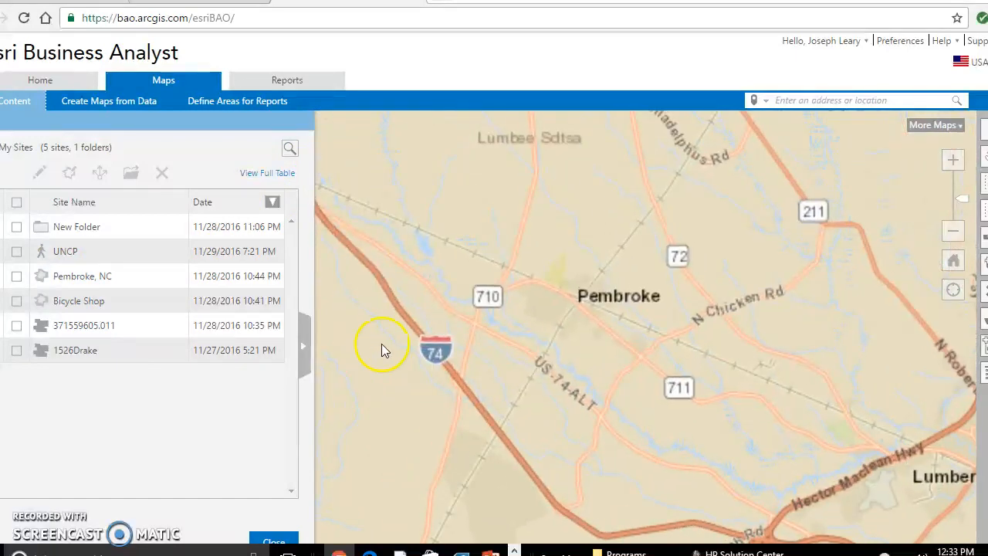
left_click_drag(626, 308, 586, 328)
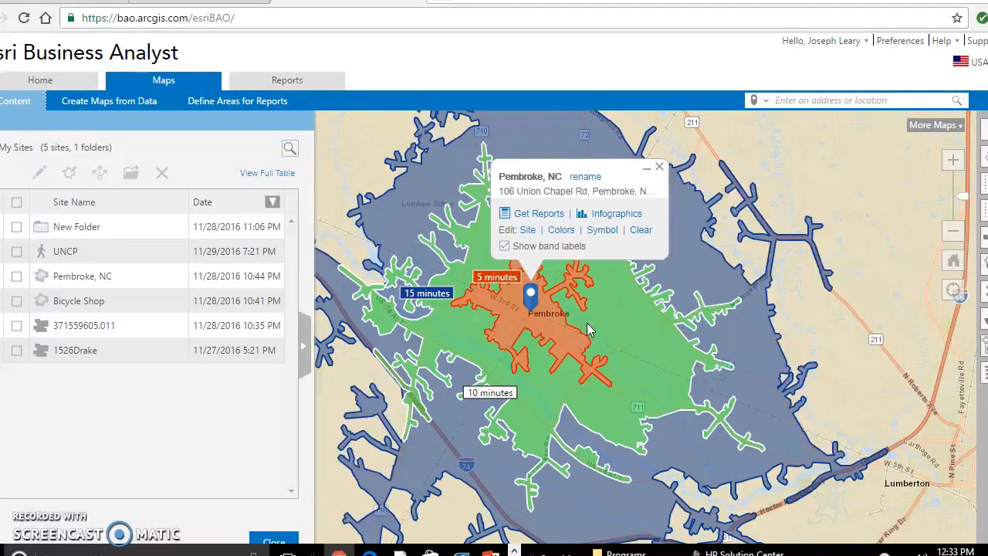
Step: Examine how far the 5-, 10- and 15-minute areas around Pembroke reach towards Lumberton, and clear the site from the map
left_click(527, 307)
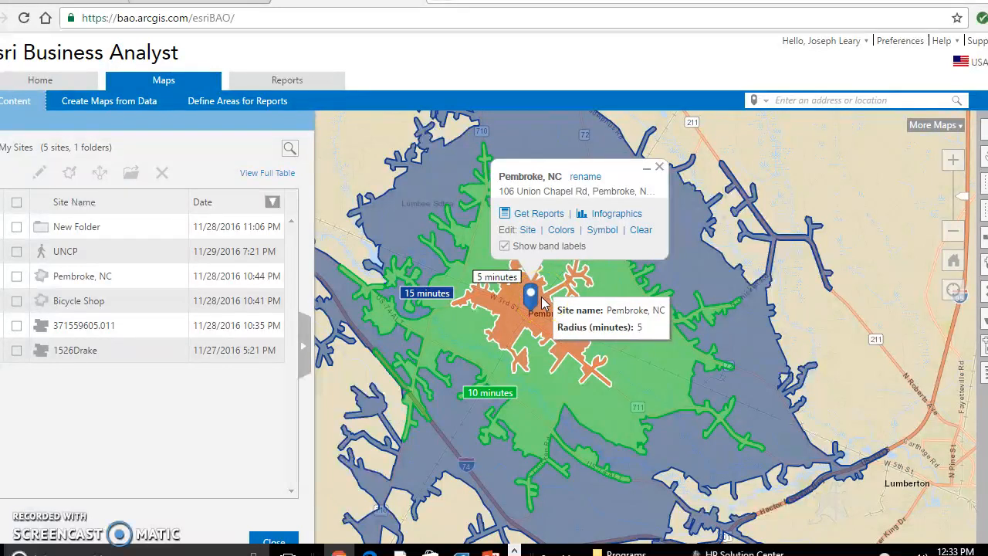
left_click(522, 302)
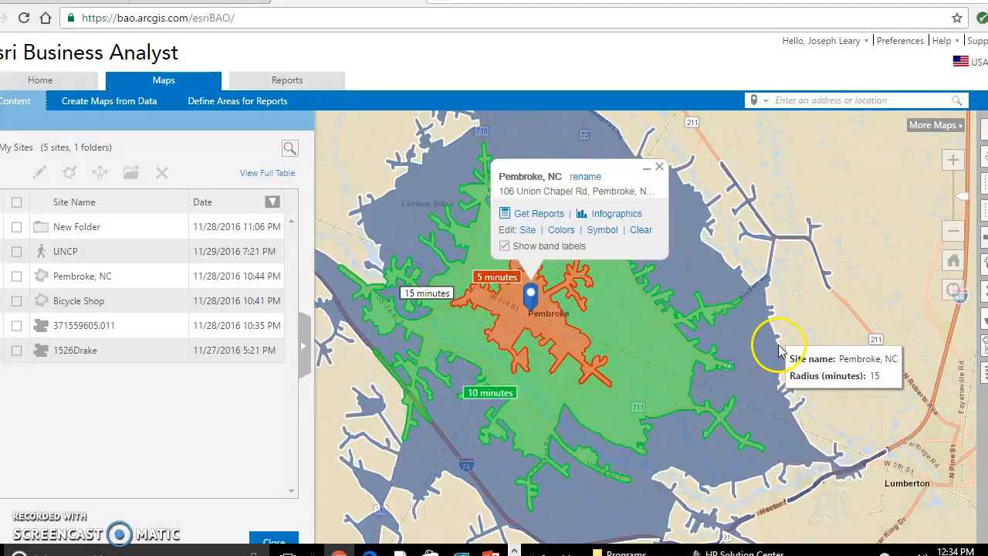
left_click_drag(833, 362, 802, 366)
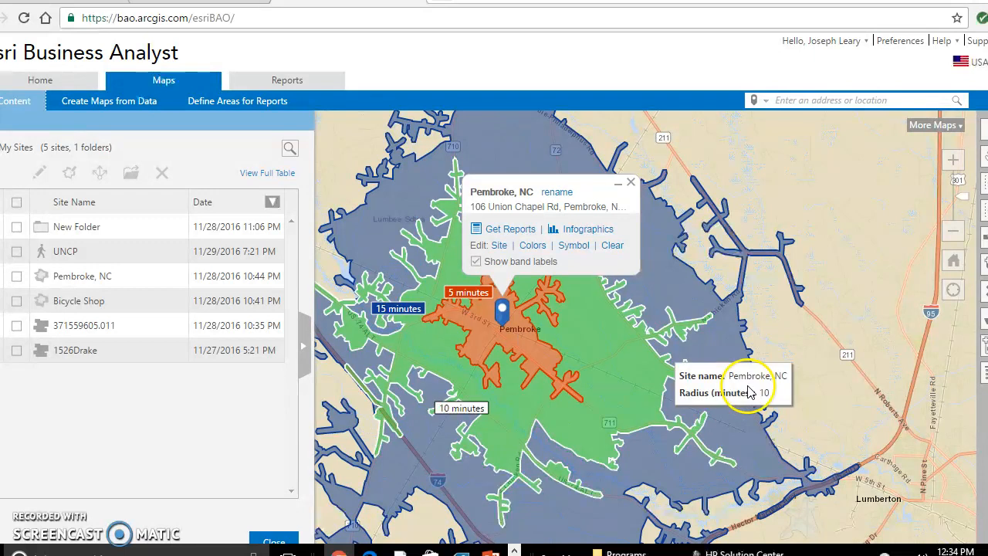
left_click_drag(845, 409, 787, 355)
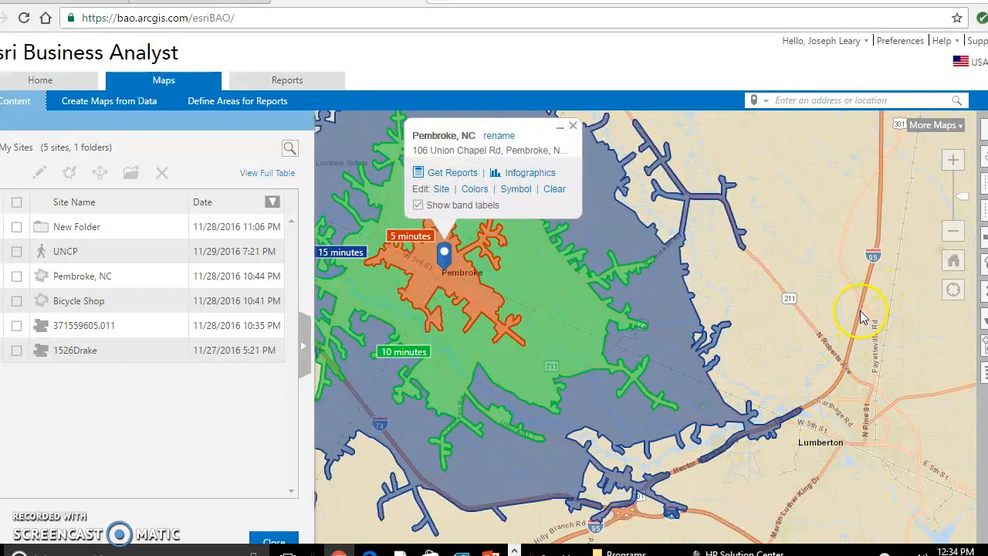
left_click_drag(738, 257, 876, 314)
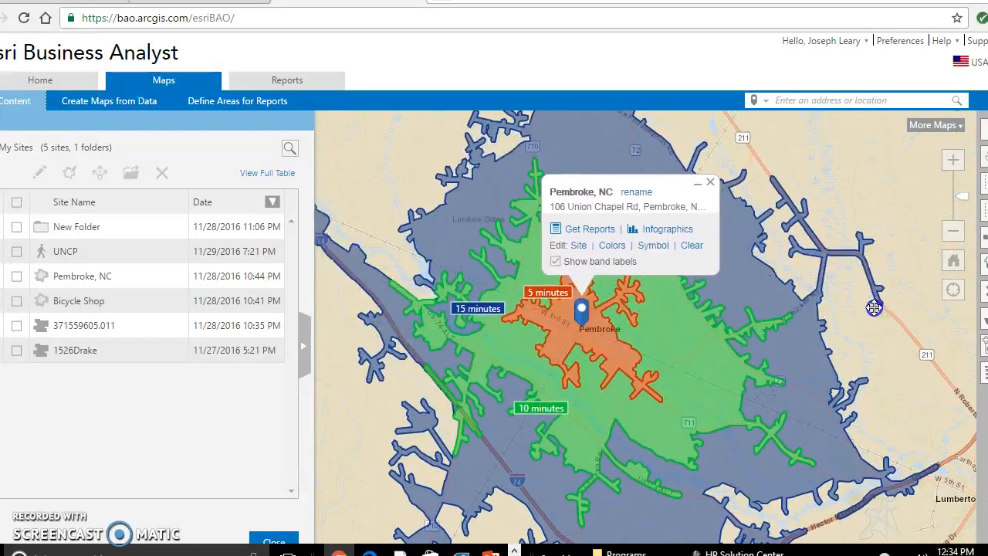
left_click_drag(875, 421, 825, 372)
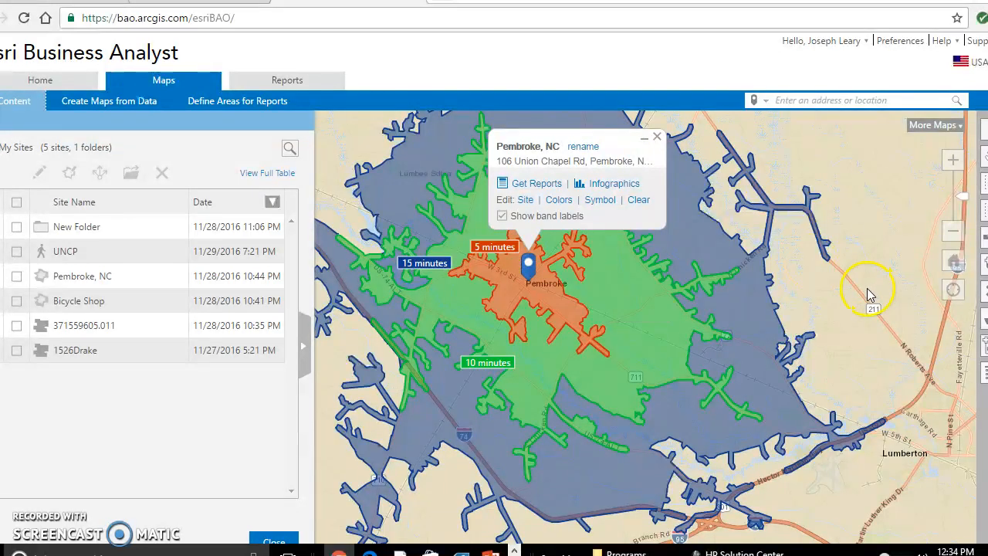
left_click_drag(839, 291, 870, 312)
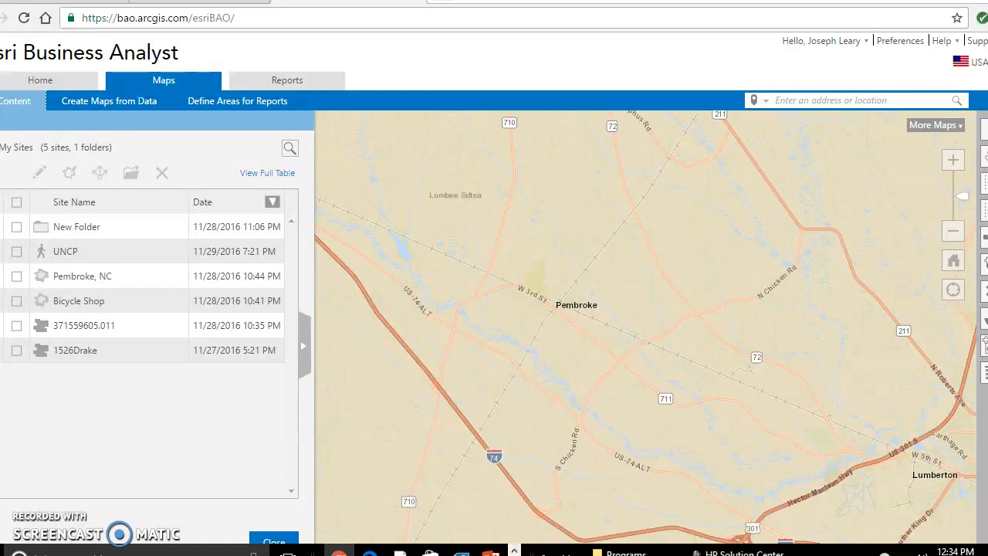
Step: Check the saved Business Points in My Layers and return to the content folders
left_click(2, 147)
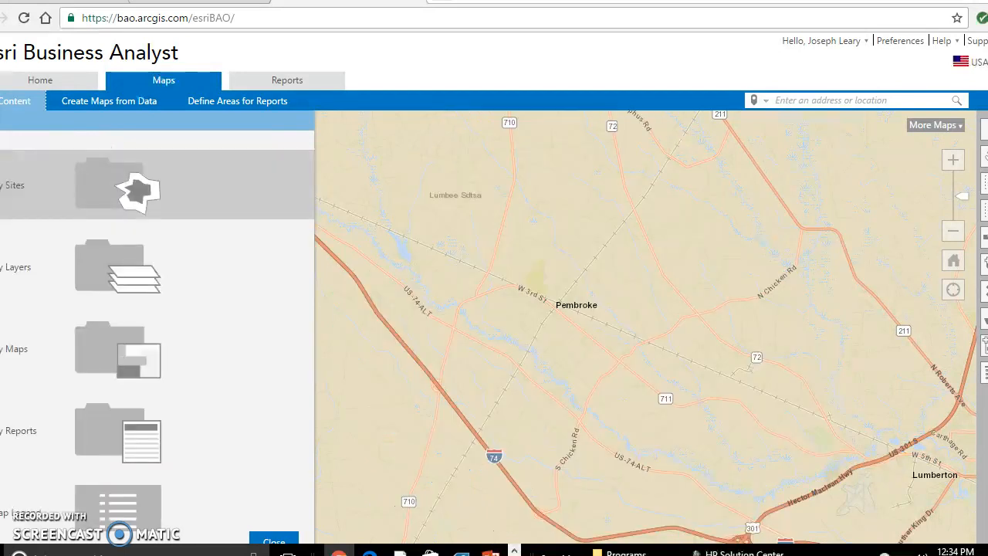
left_click(133, 268)
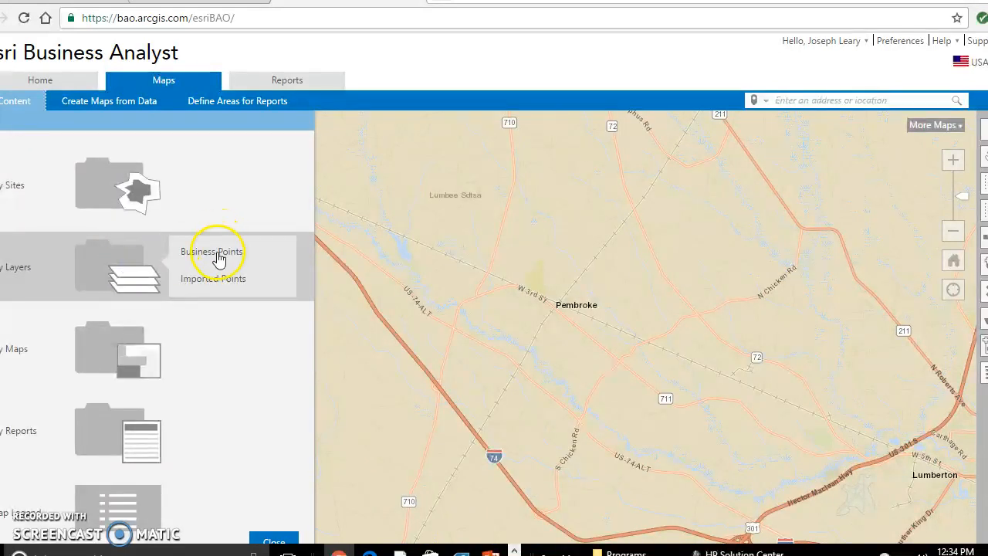
left_click(219, 256)
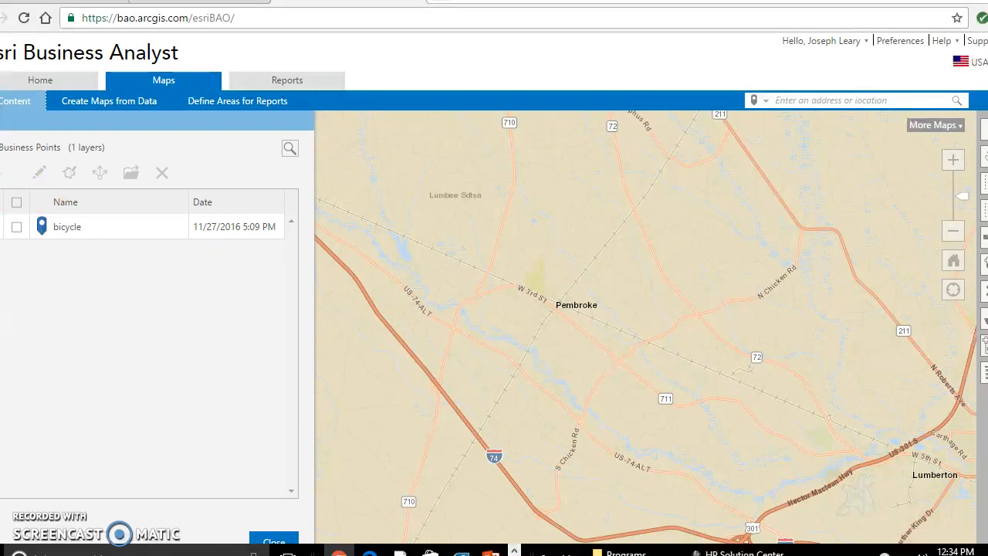
left_click(2, 147)
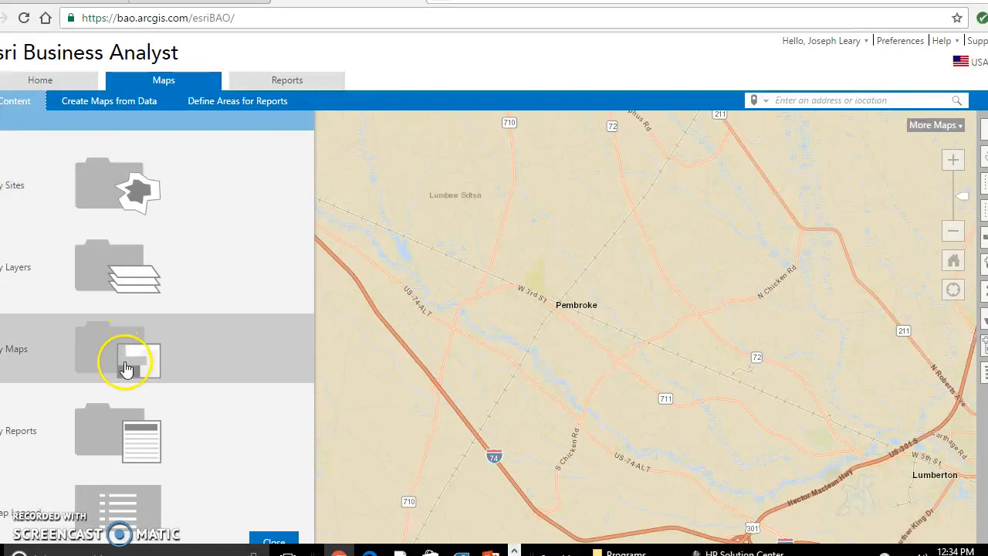
Step: Open the saved 2016 Food Stores (SIC54) Businesses smart map from Color-Coded Maps and Smart Maps in My Maps
left_click(139, 352)
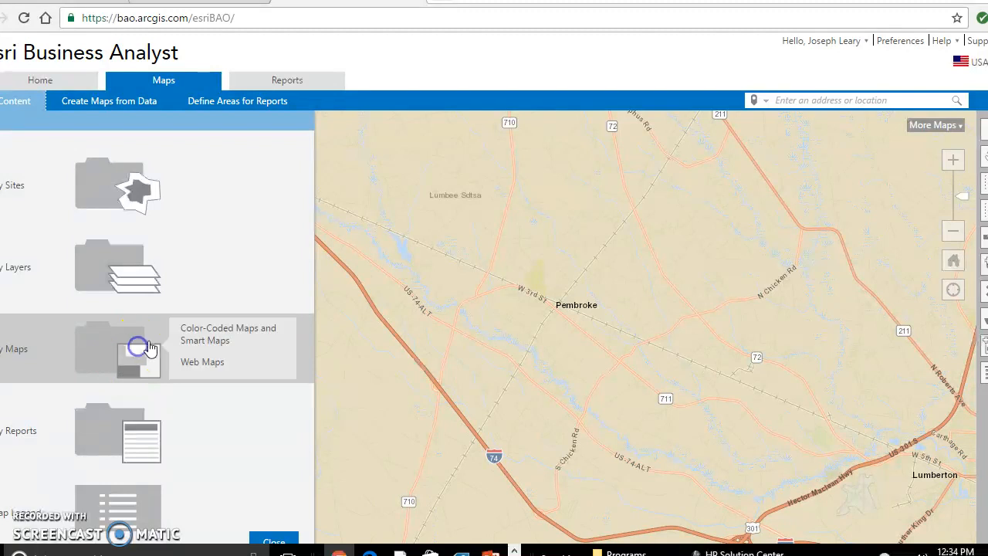
left_click(207, 336)
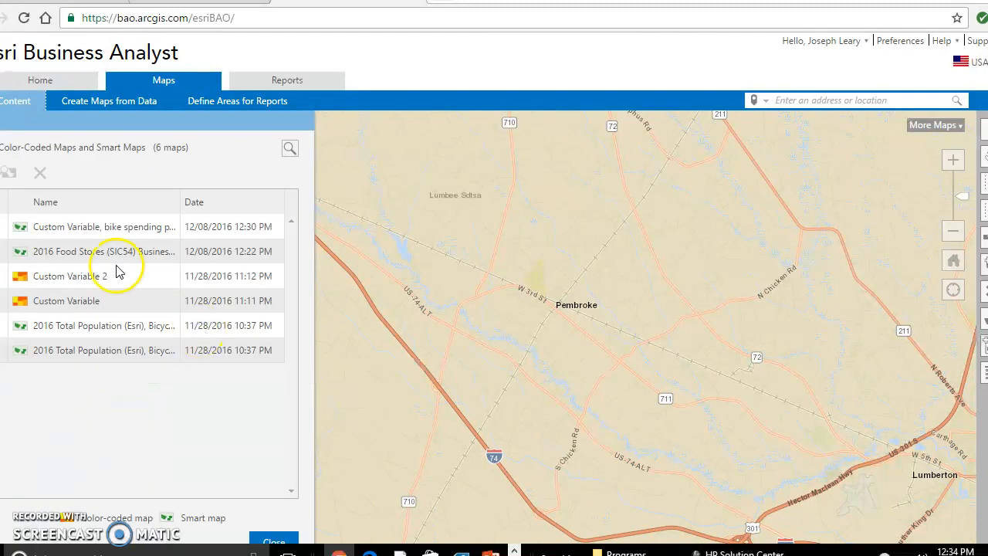
left_click(3, 252)
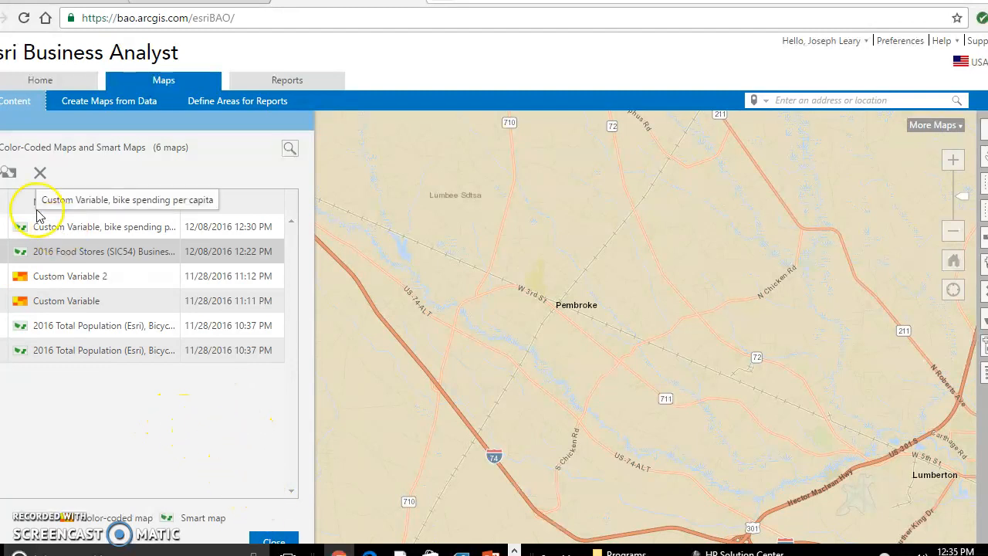
left_click(12, 174)
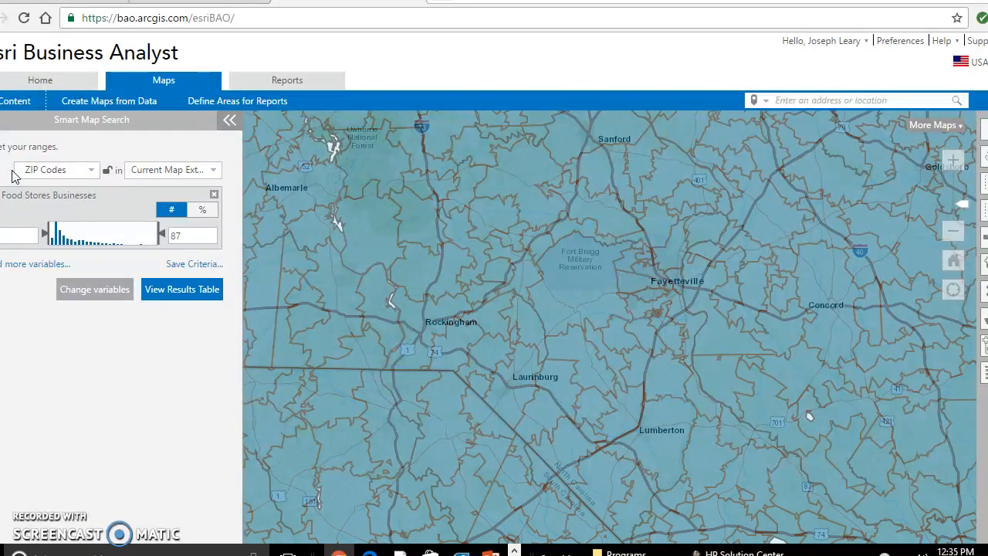
Step: Reopen My Content and show the saved UNCP site from My Sites over the food stores smart map
left_click(18, 101)
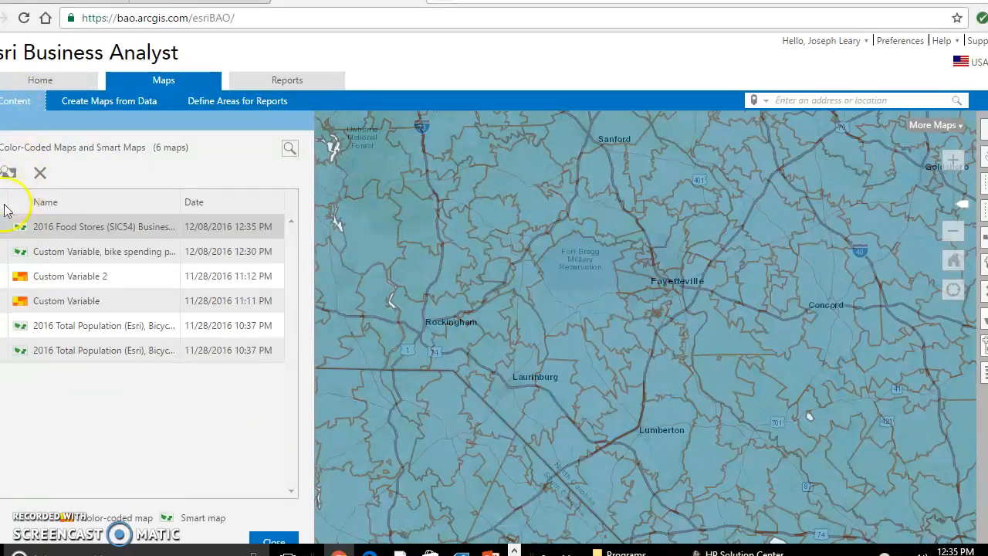
left_click(8, 172)
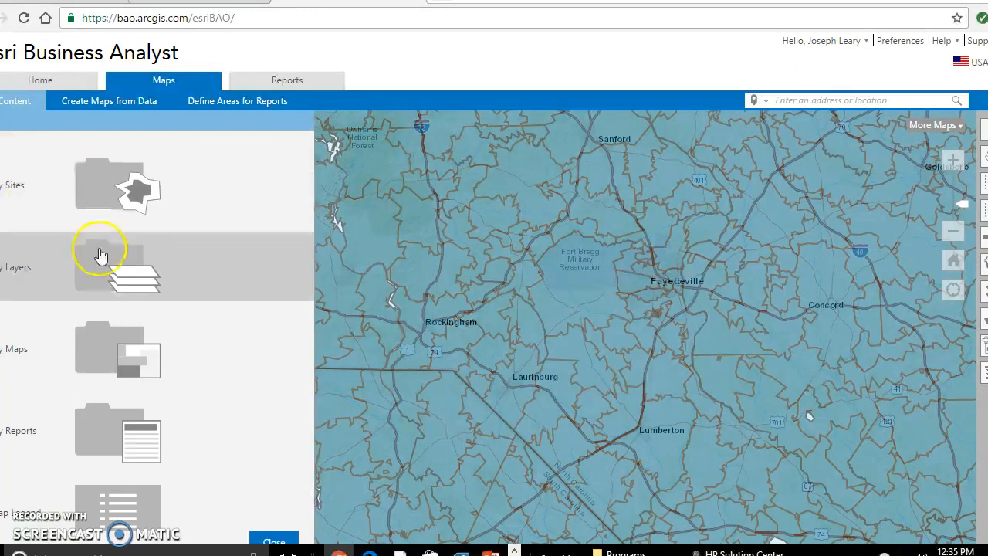
left_click(108, 190)
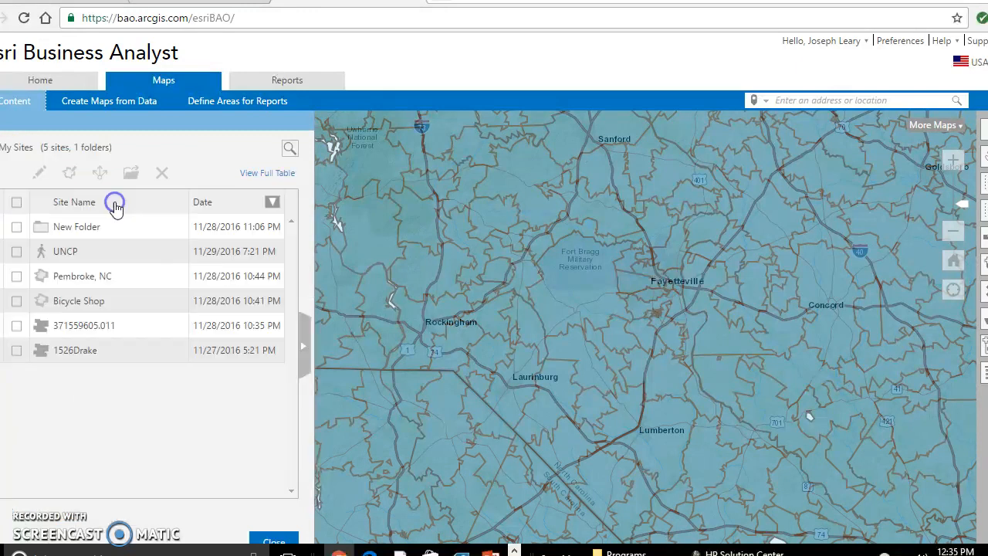
left_click(44, 275)
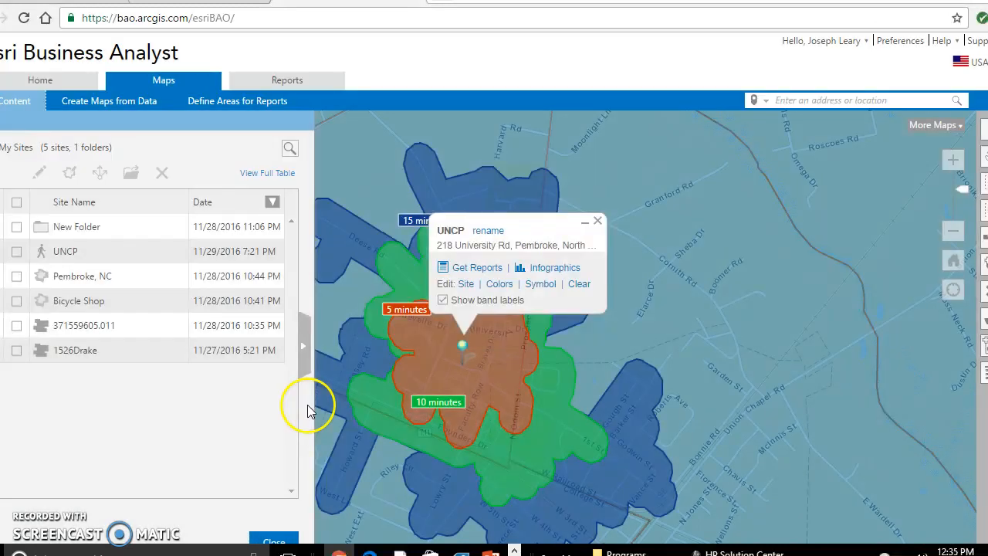
Step: Examine the UNCP walking areas against the number of food stores in the surrounding block groups near Pembroke
left_click_drag(636, 339, 676, 222)
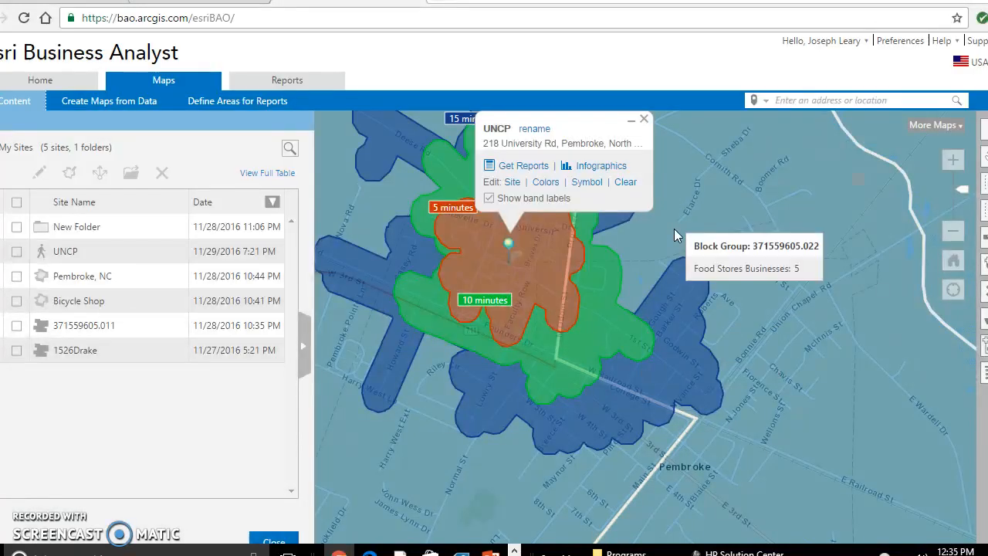
left_click(506, 245)
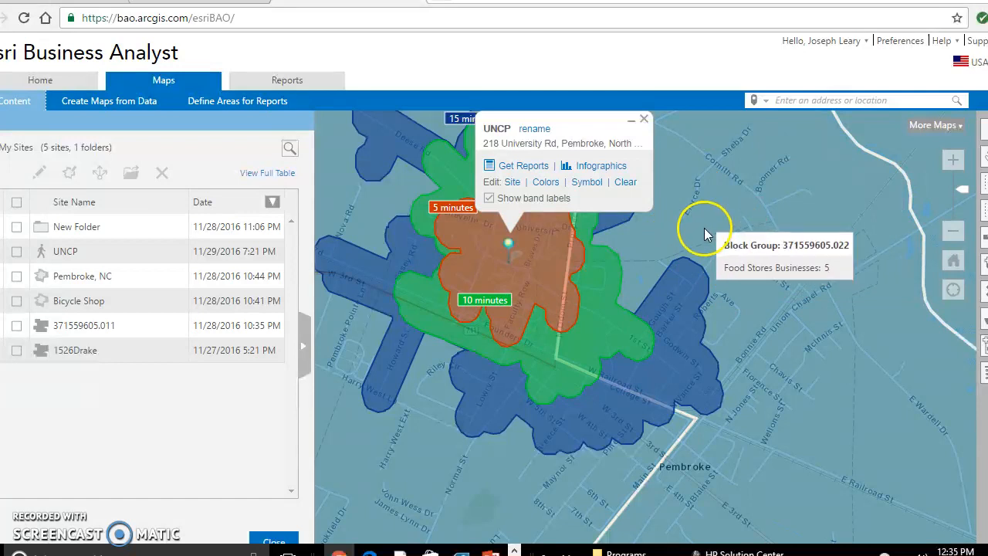
left_click_drag(757, 224, 776, 202)
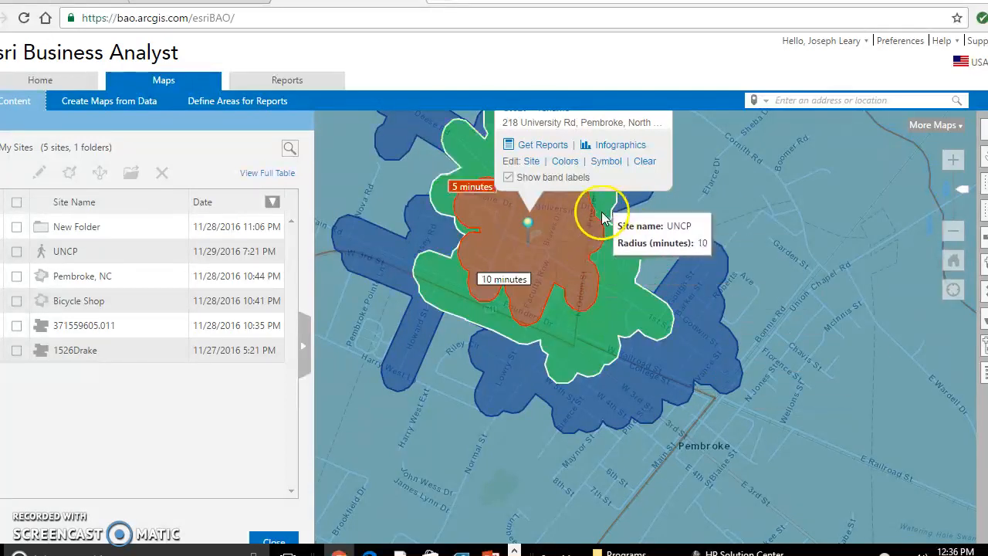
left_click_drag(664, 225, 666, 214)
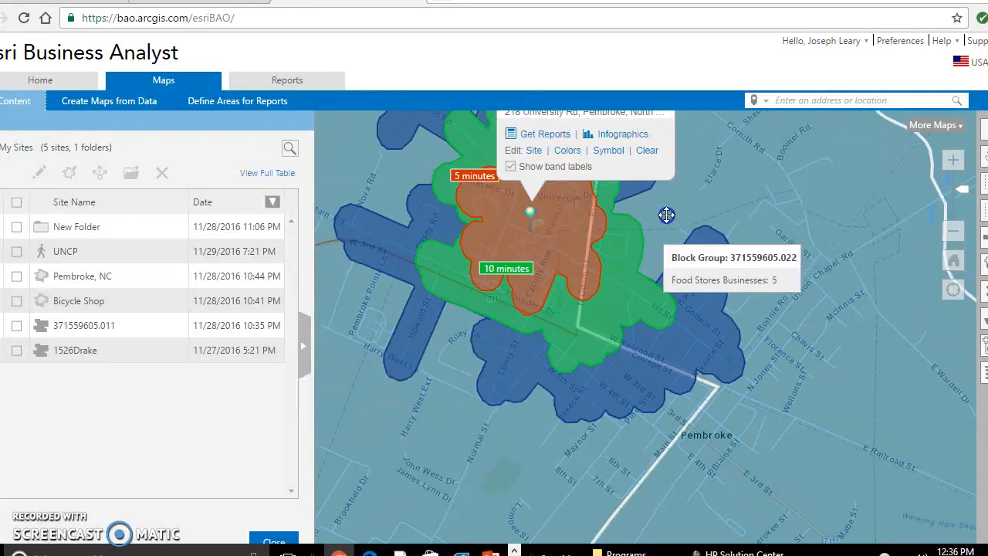
left_click(572, 360)
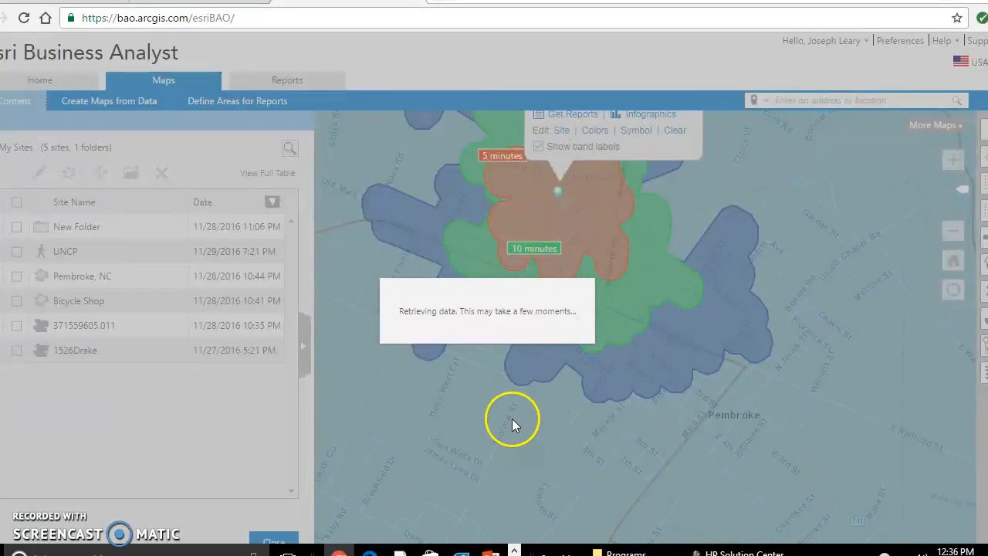